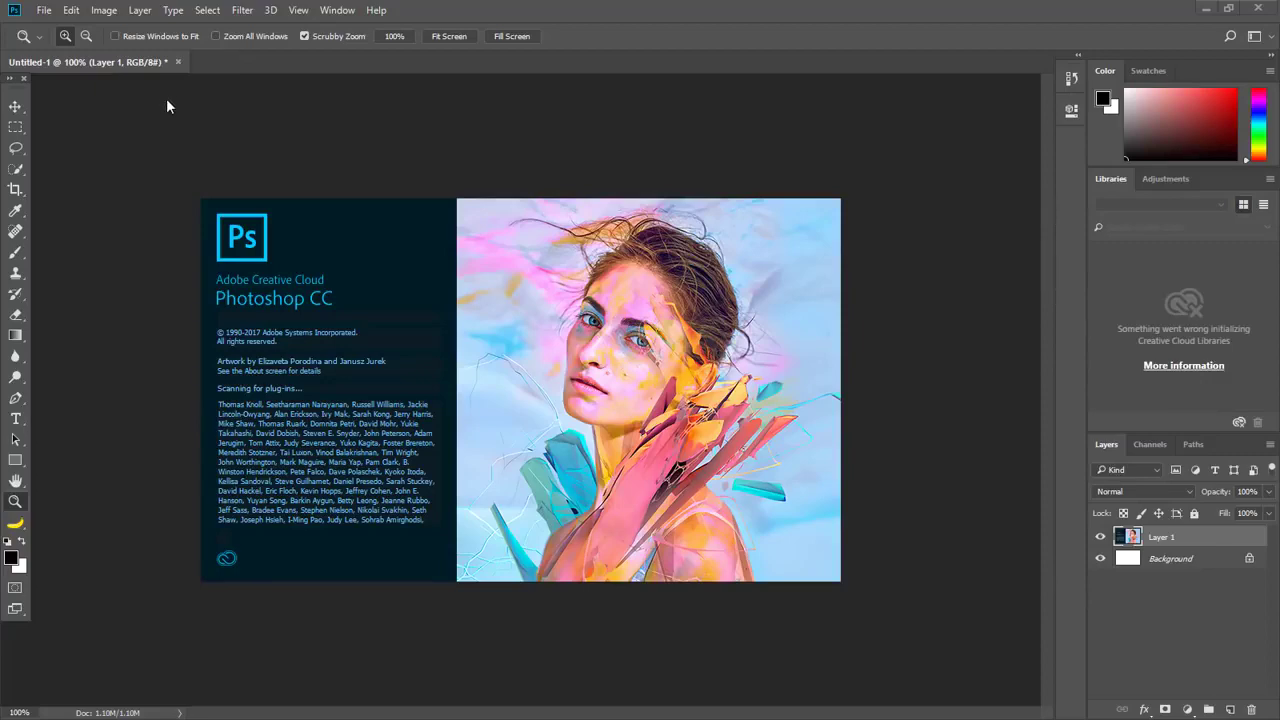
Step: Close the open untitled document without saving and view the CC Files and LR Photos sections of the start screen
{"action": "left_click", "coordinate": [178, 62]}
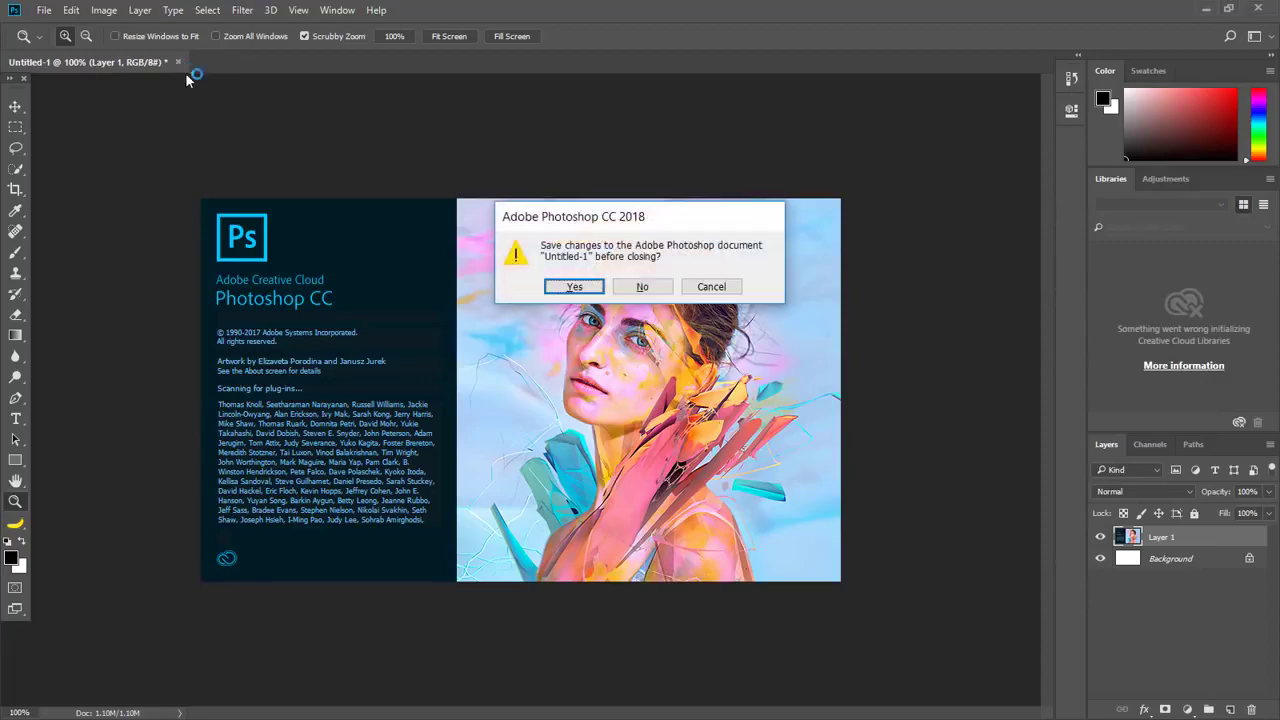
{"action": "left_click", "coordinate": [630, 287]}
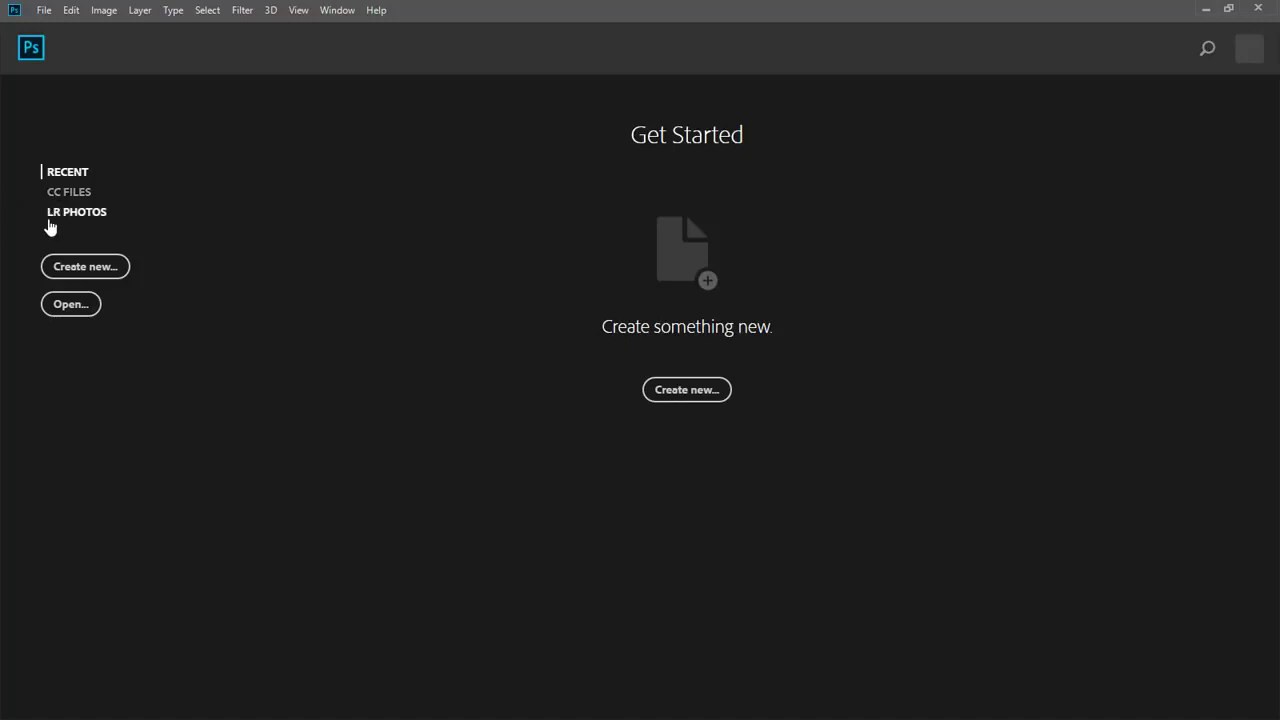
{"action": "left_click", "coordinate": [62, 193]}
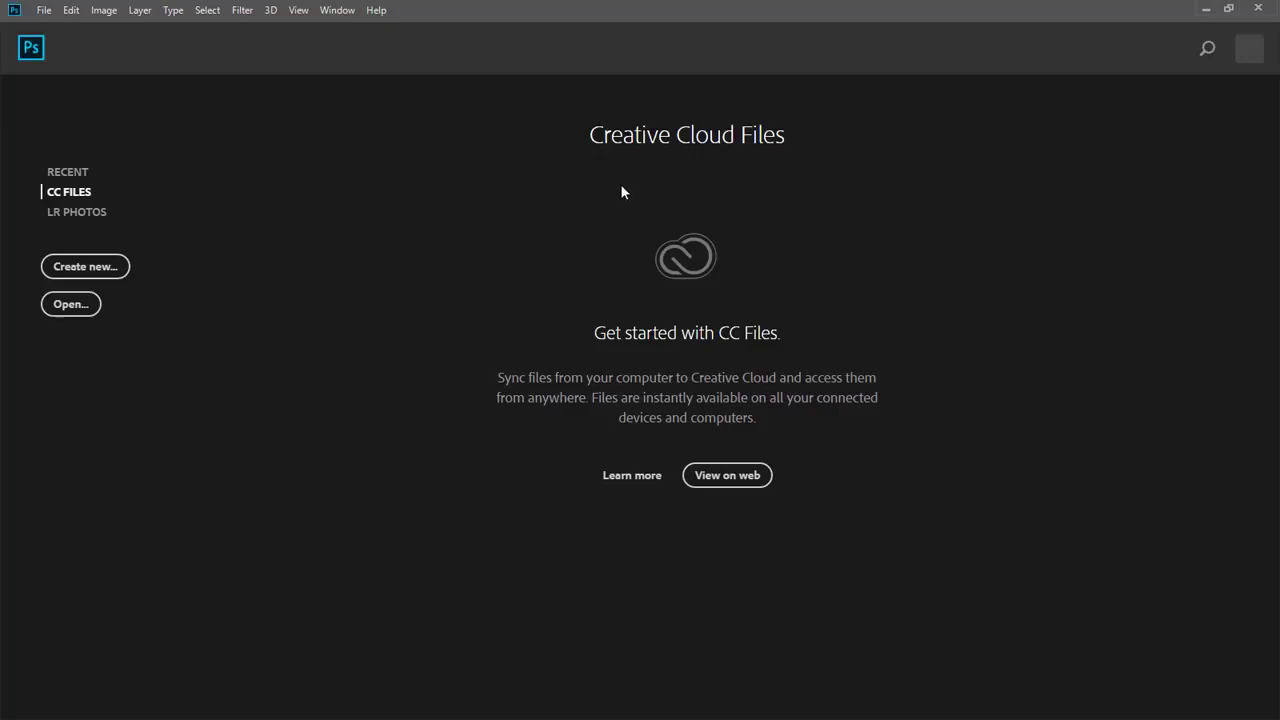
{"action": "left_click", "coordinate": [83, 219]}
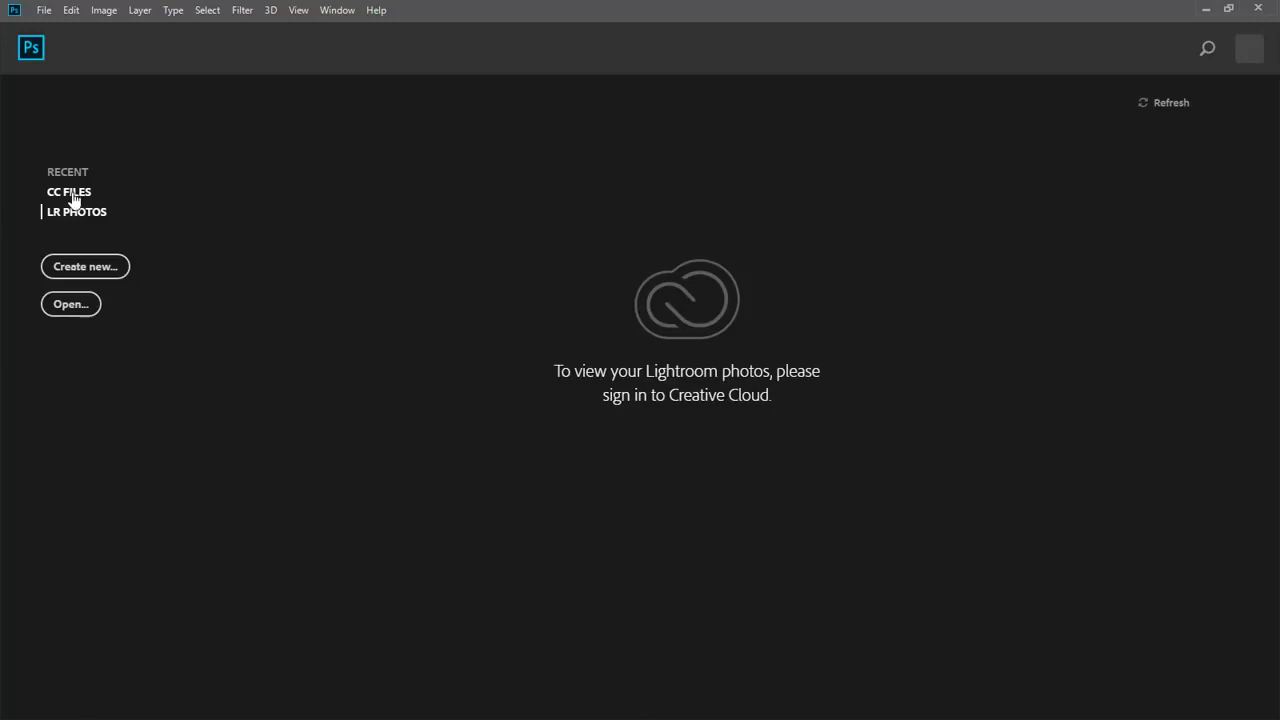
Step: Create a new 800 x 479 px document from the Clipboard preset and paste the copied splash image into it
{"action": "left_click", "coordinate": [80, 268]}
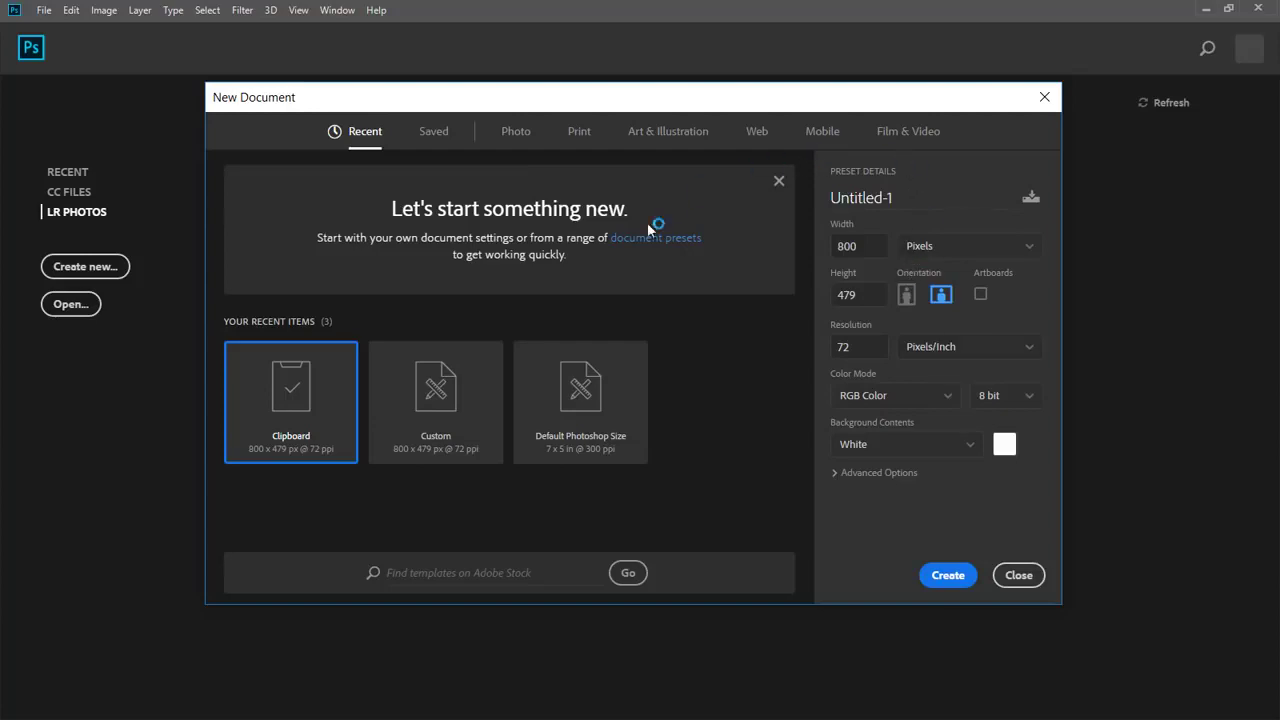
{"action": "left_click", "coordinate": [946, 575]}
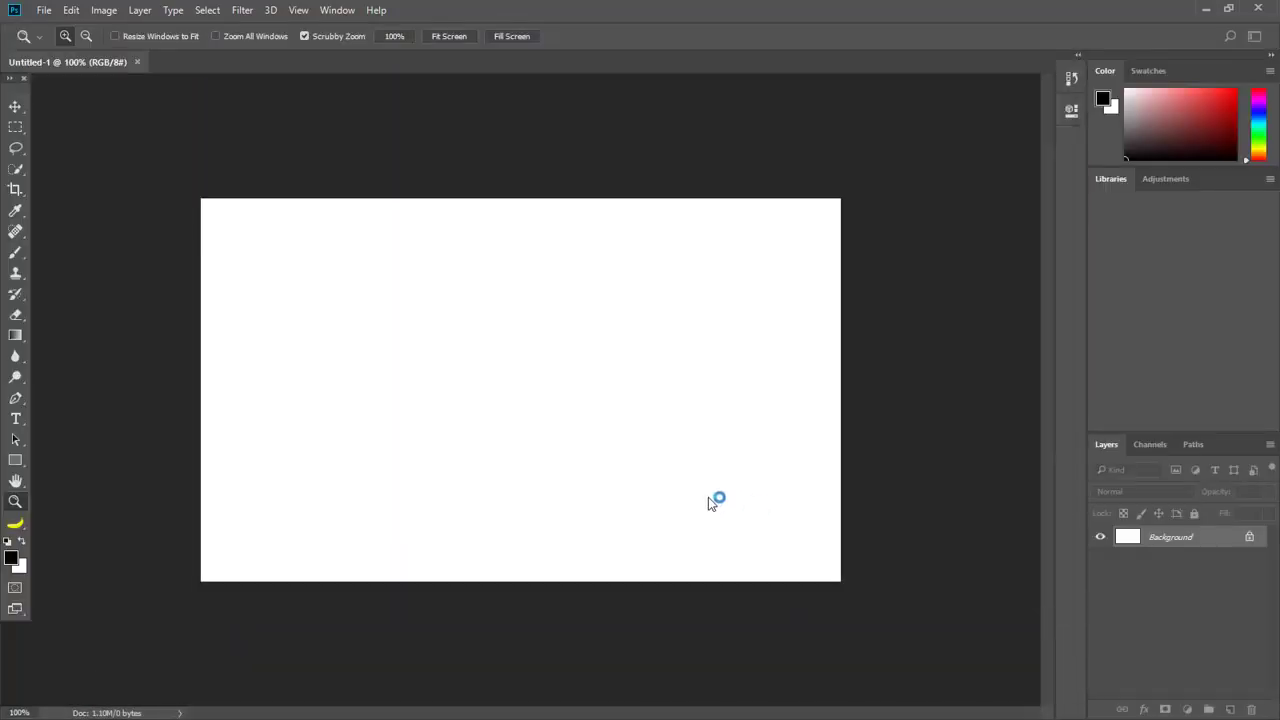
{"action": "key", "text": "ctrl+v"}
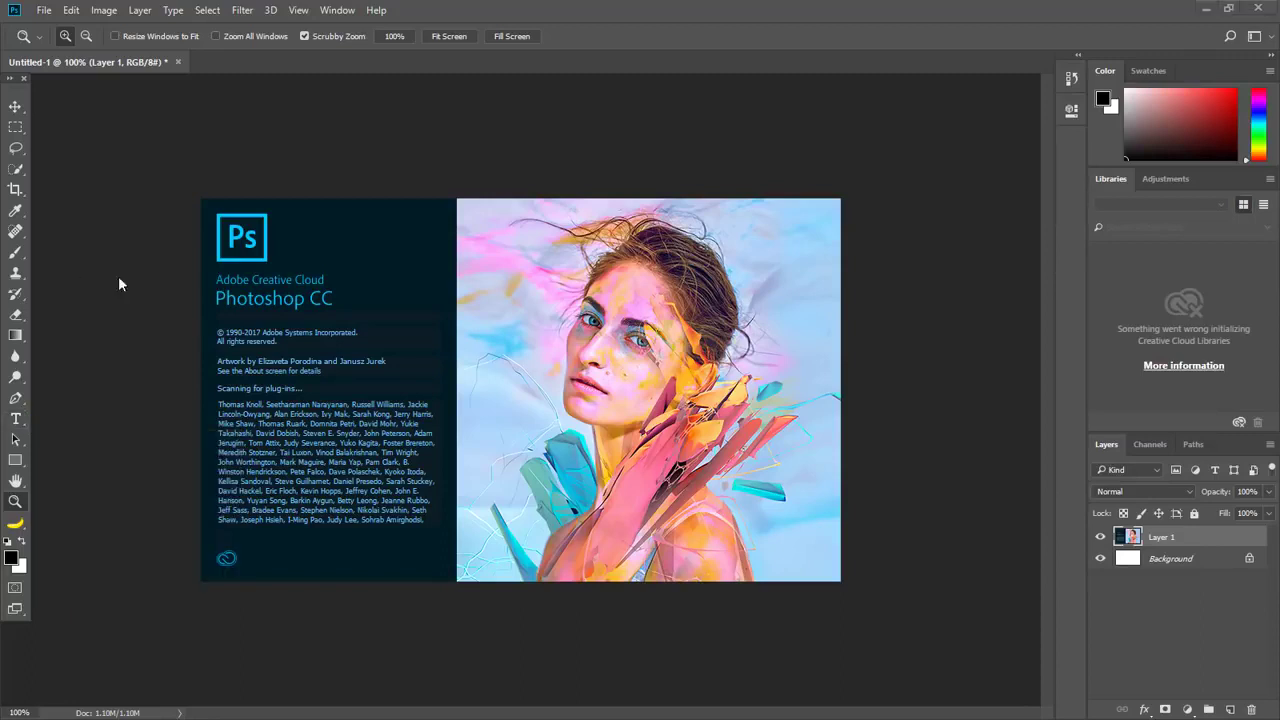
Step: Create a second blank 800 x 479 px document with a white background
{"action": "left_click", "coordinate": [45, 10]}
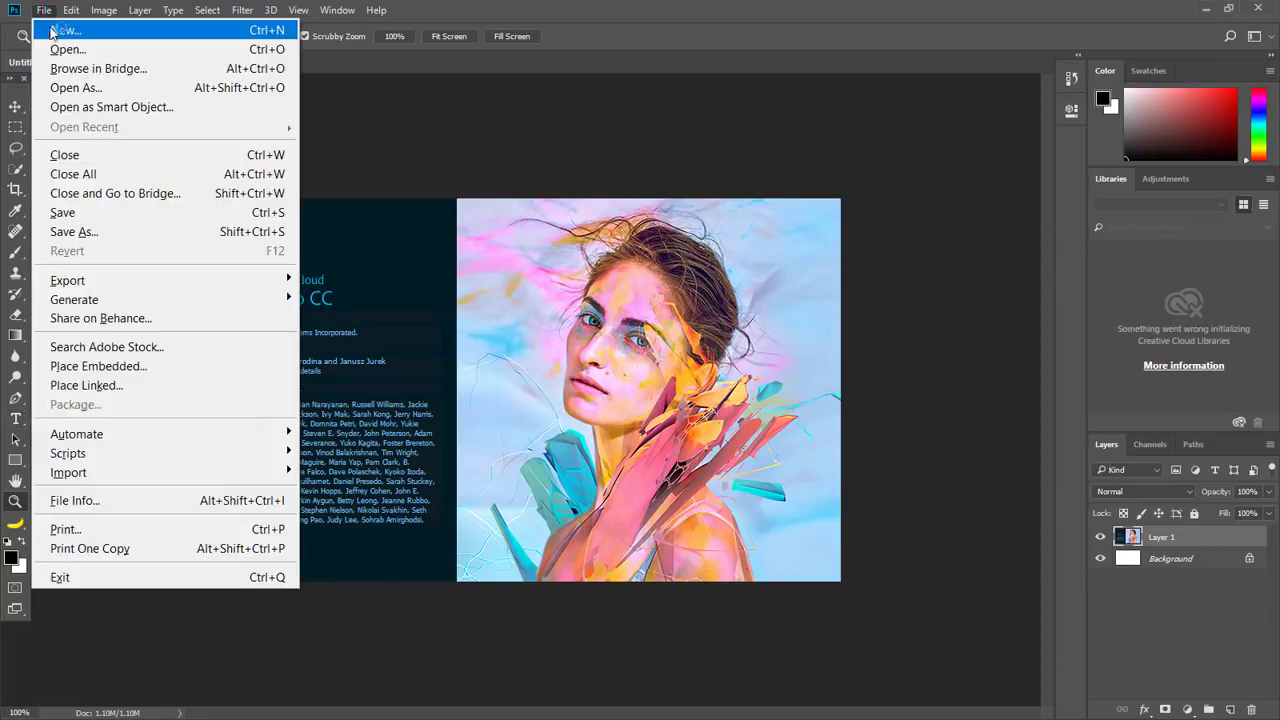
{"action": "left_click", "coordinate": [55, 31]}
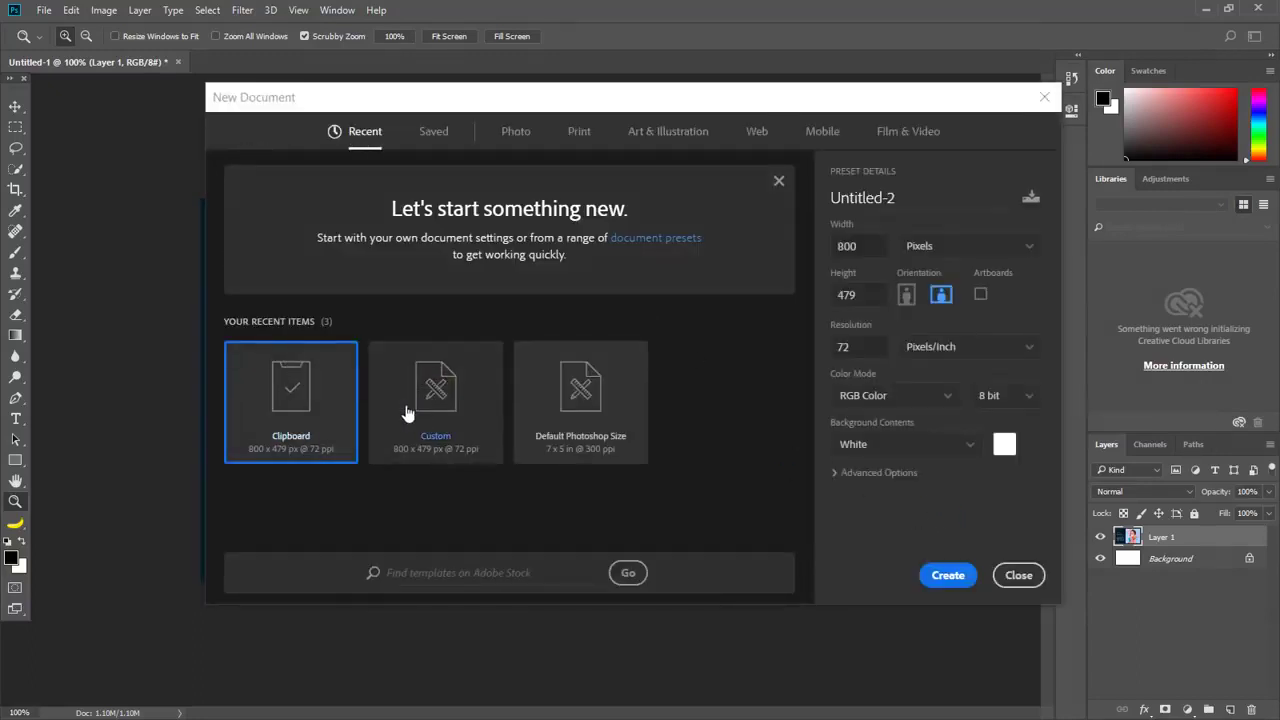
{"action": "left_click", "coordinate": [946, 576]}
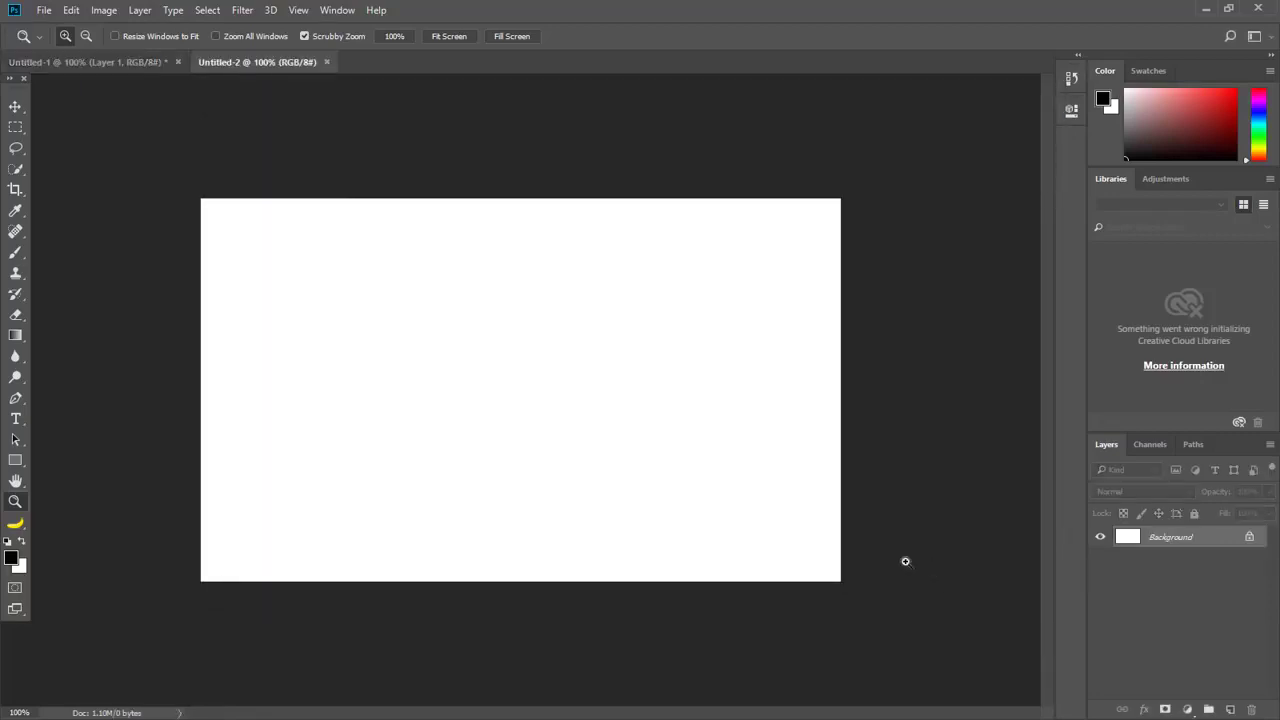
Step: Add the text "Photoshop CC 2018" near the middle of the blank canvas
{"action": "left_click", "coordinate": [15, 418]}
{"action": "left_click", "coordinate": [447, 381]}
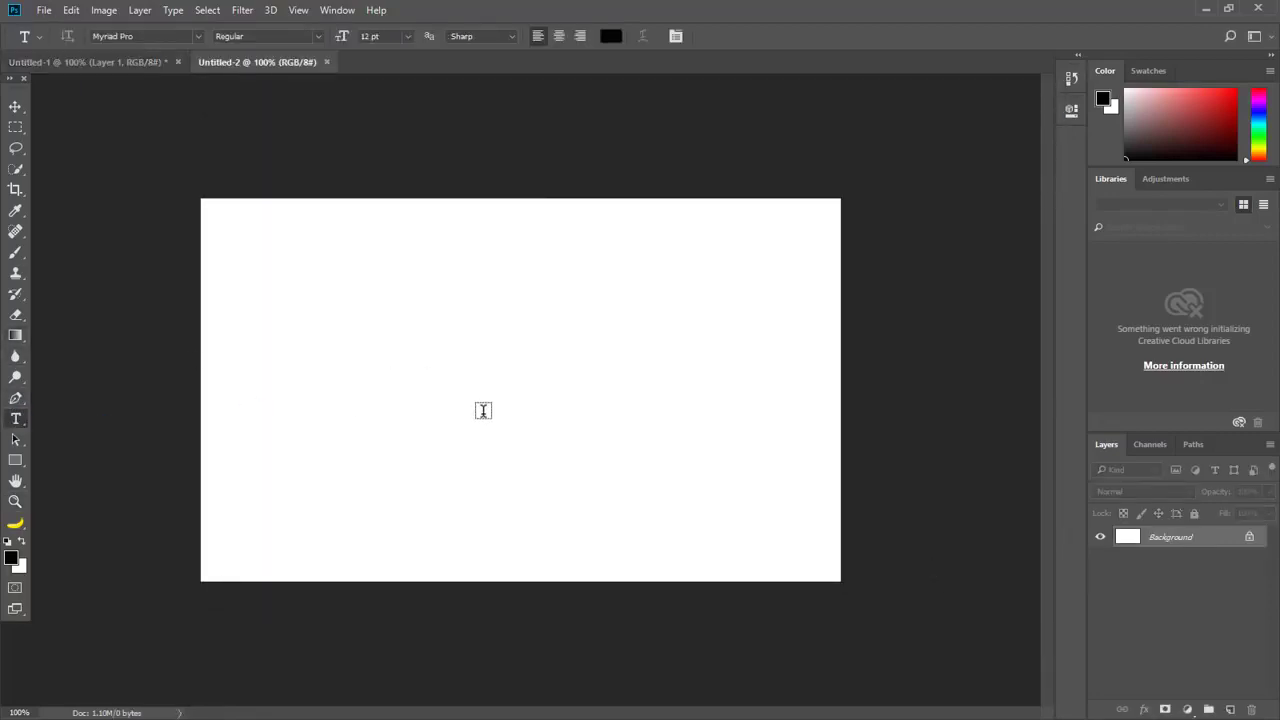
{"action": "type", "text": "Photoshop"}
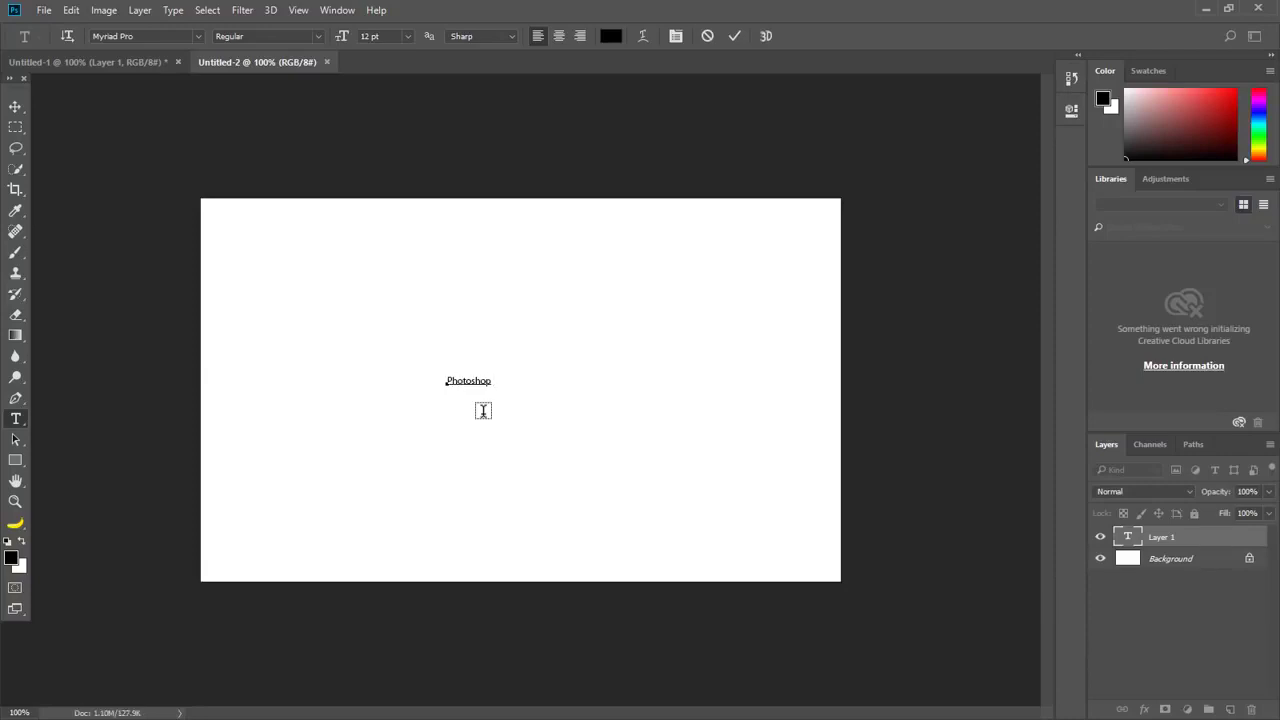
{"action": "type", "text": " CC 2018"}
{"action": "left_click", "coordinate": [734, 36]}
Step: Scale the text up to about 433% and move it slightly to the right on the canvas
{"action": "left_click", "coordinate": [15, 105]}
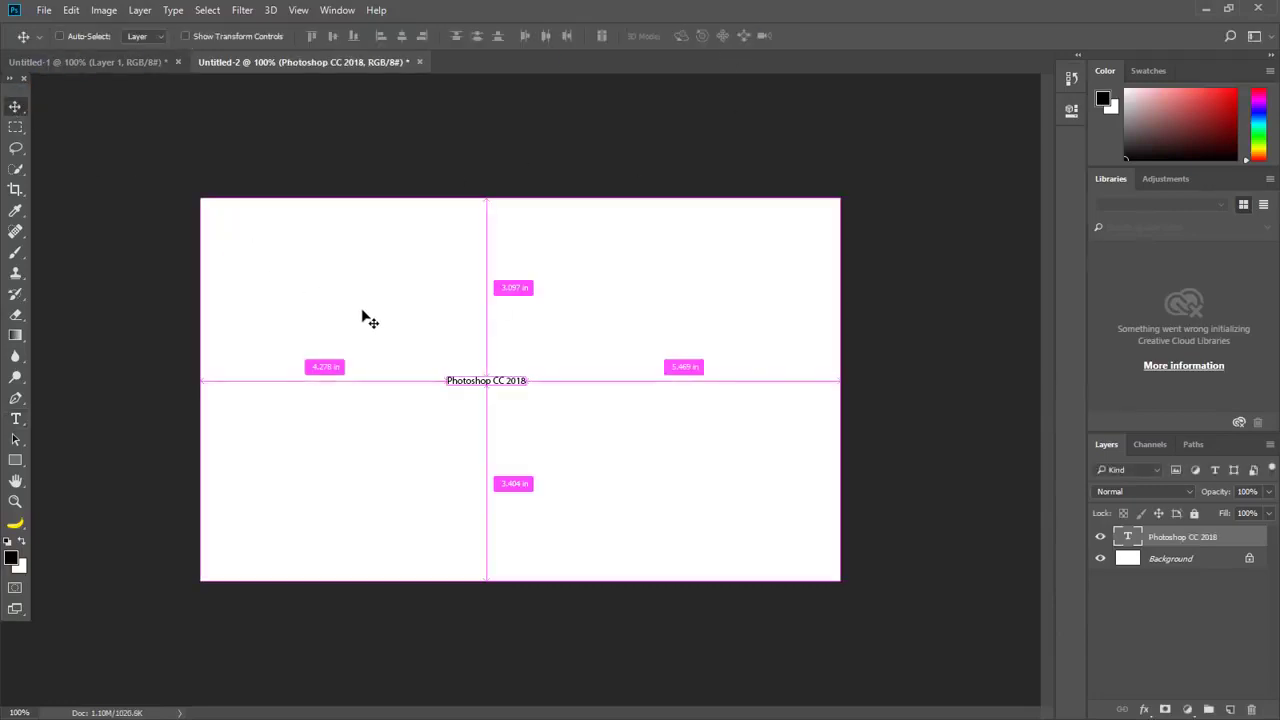
{"action": "key", "text": "ctrl+t"}
{"action": "left_click_drag", "start_coordinate": [526, 386], "coordinate": [640, 518]}
{"action": "key", "text": "Return"}
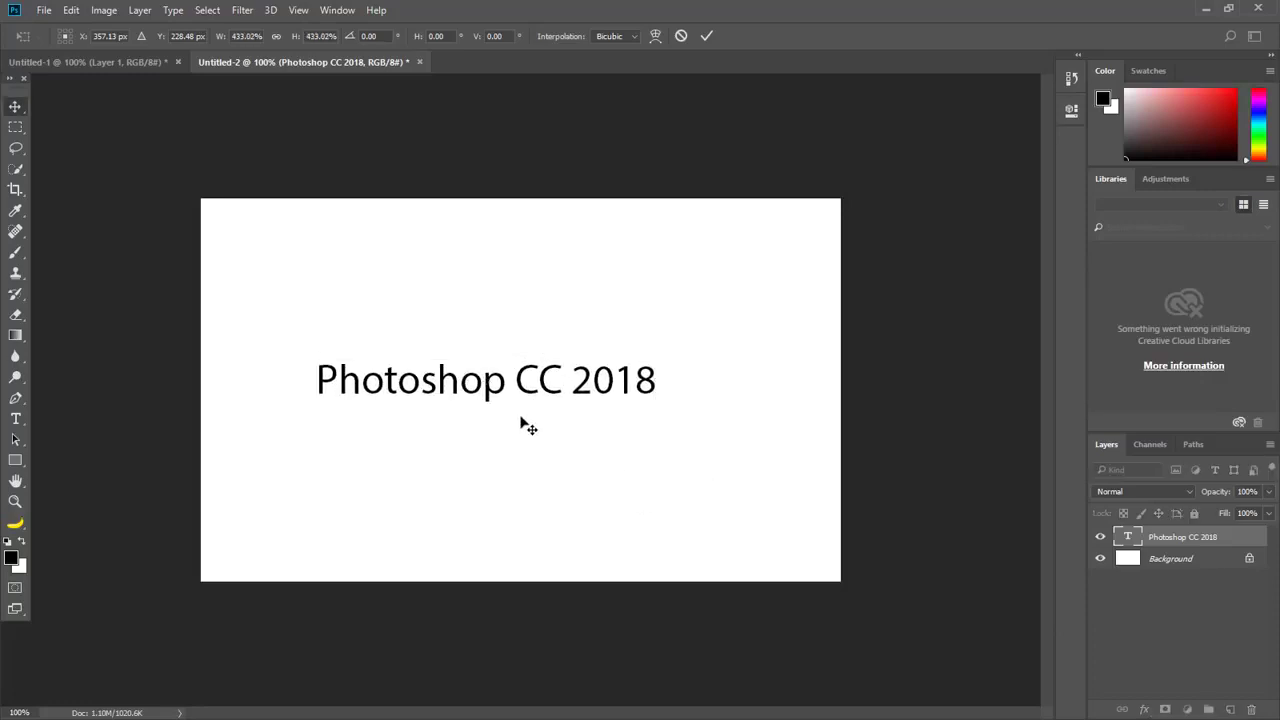
{"action": "left_click_drag", "start_coordinate": [522, 390], "coordinate": [566, 390]}
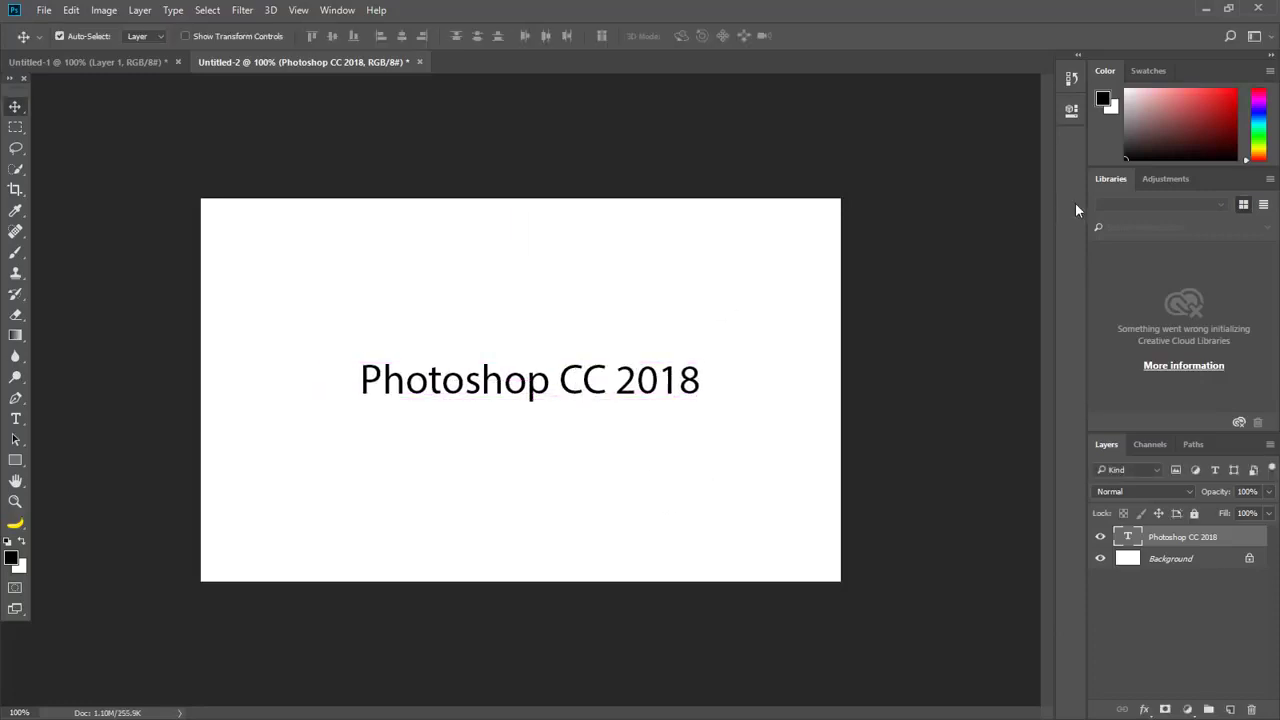
Step: Switch to the Graphic and Web workspace, showing the text layer's properties with the Layers panel collapsed
{"action": "left_click", "coordinate": [1254, 36]}
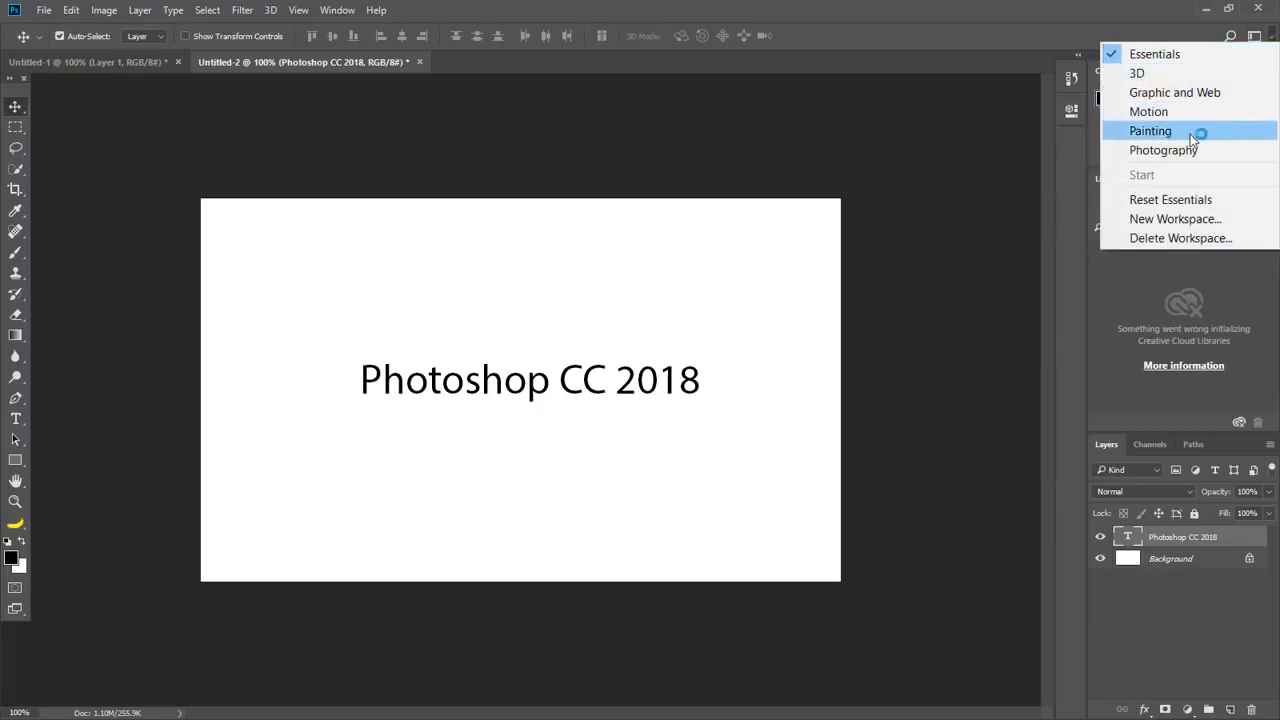
{"action": "left_click", "coordinate": [1195, 95]}
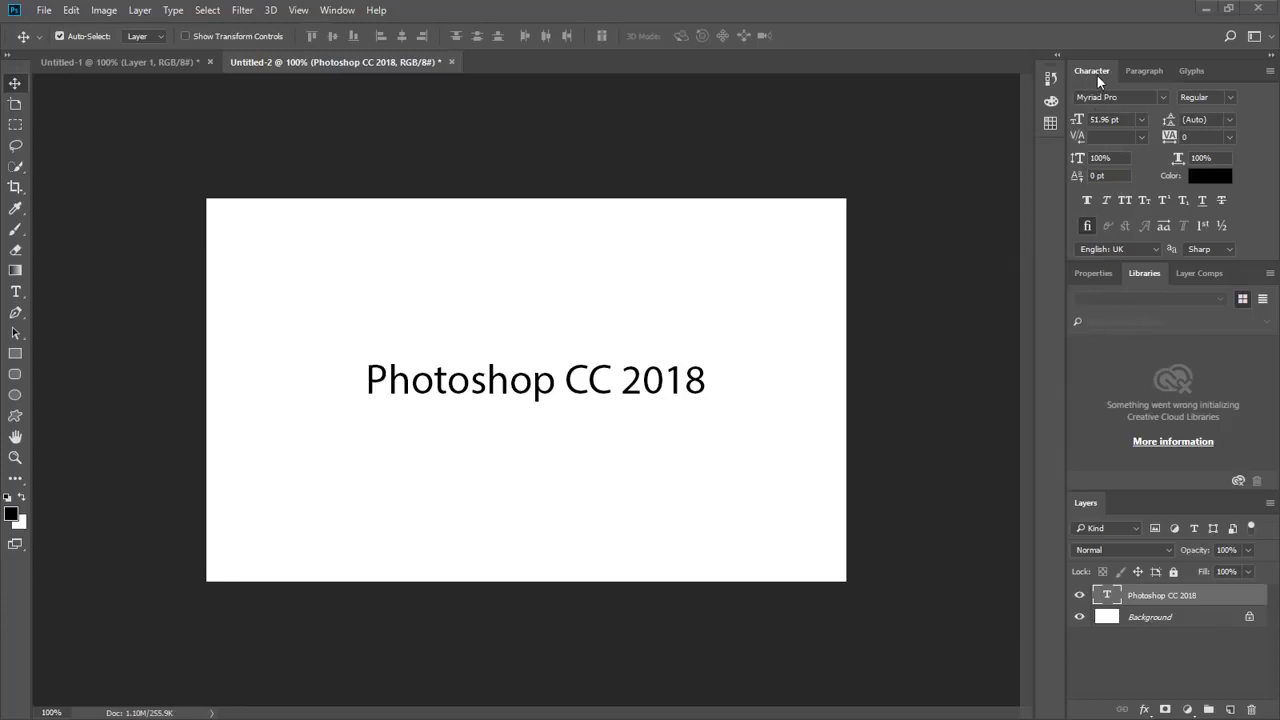
{"action": "left_click", "coordinate": [1086, 273]}
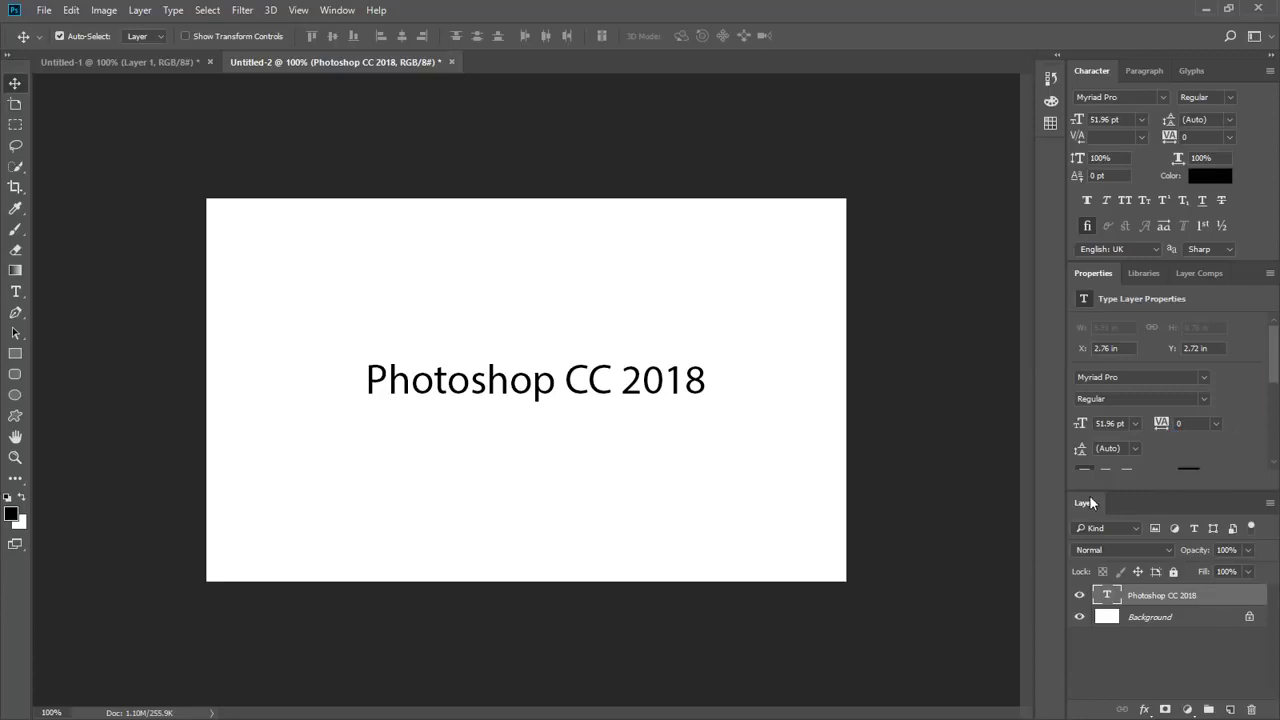
{"action": "double_click", "coordinate": [1089, 504]}
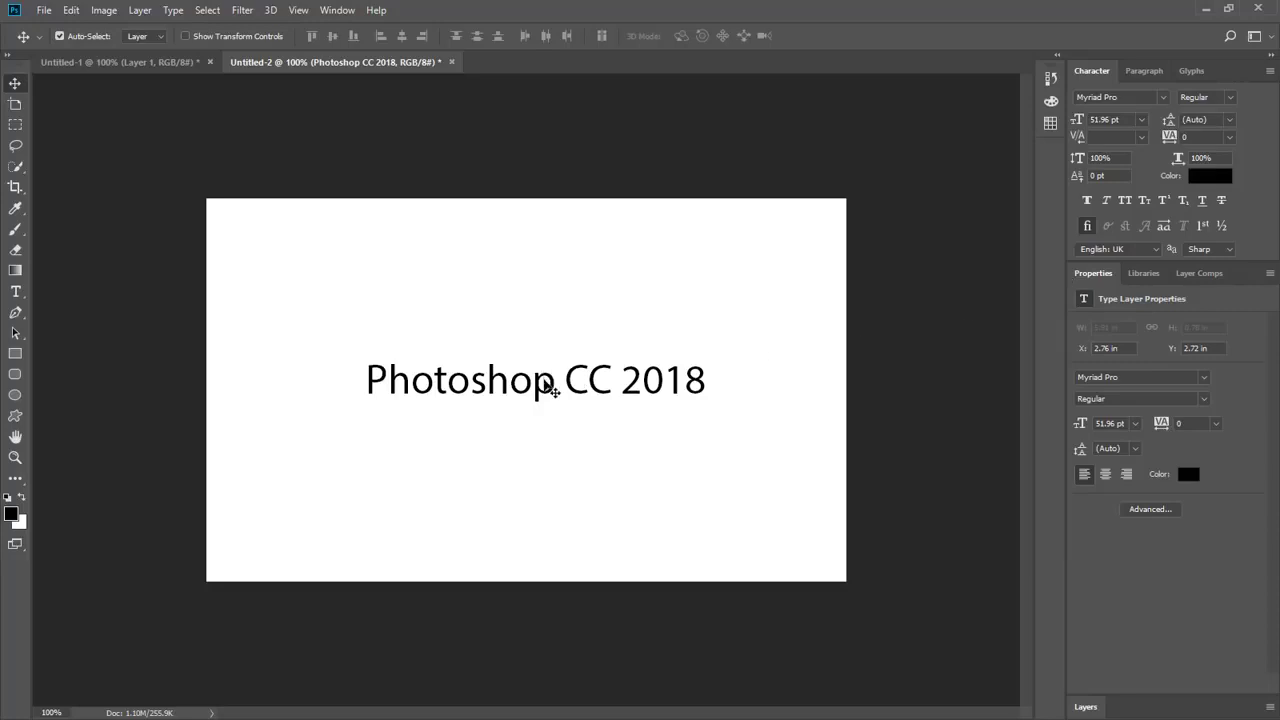
Step: Nudge the text slightly left and change its font to Myriad Variable Concept
{"action": "left_click_drag", "start_coordinate": [543, 382], "coordinate": [531, 386]}
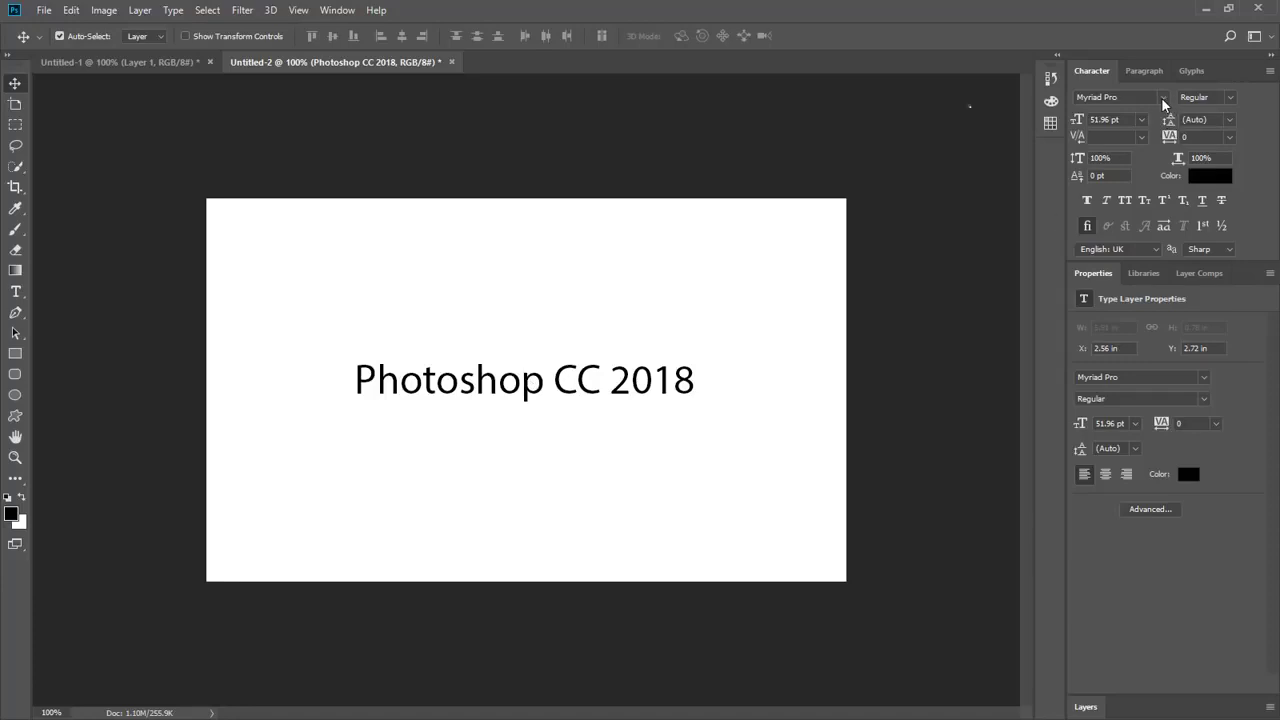
{"action": "left_click", "coordinate": [1162, 98]}
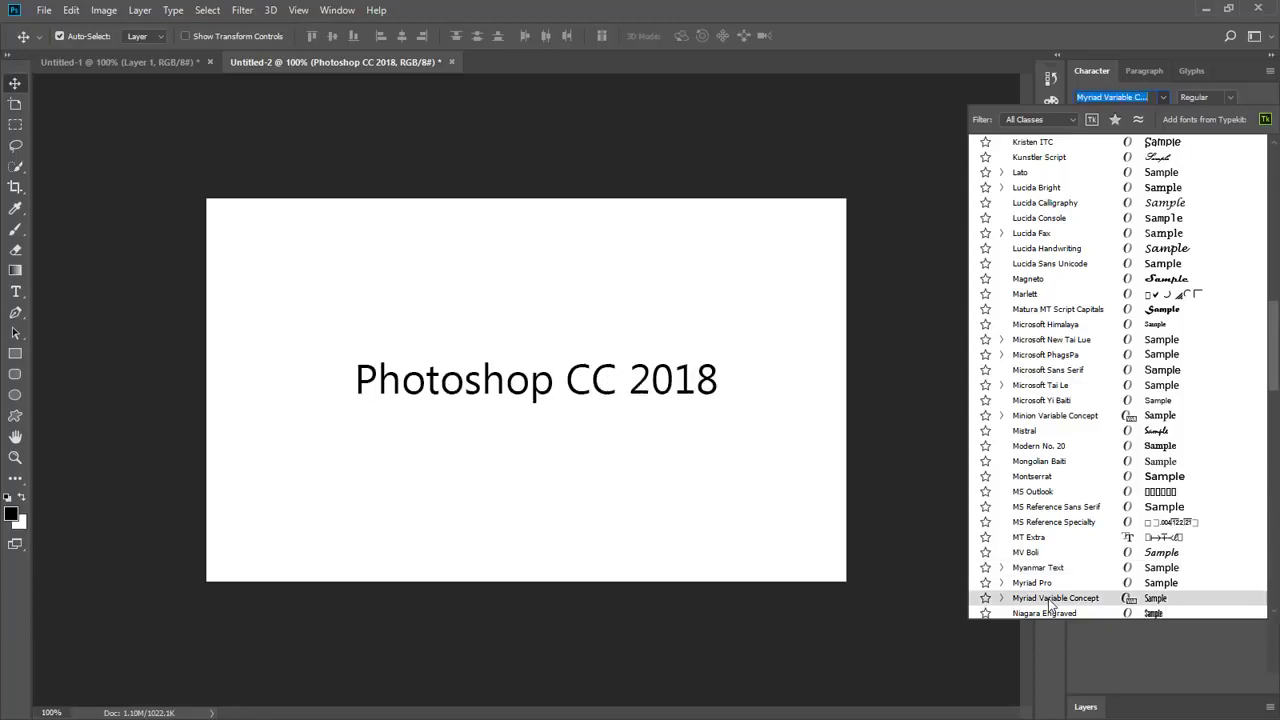
{"action": "left_click", "coordinate": [1050, 598]}
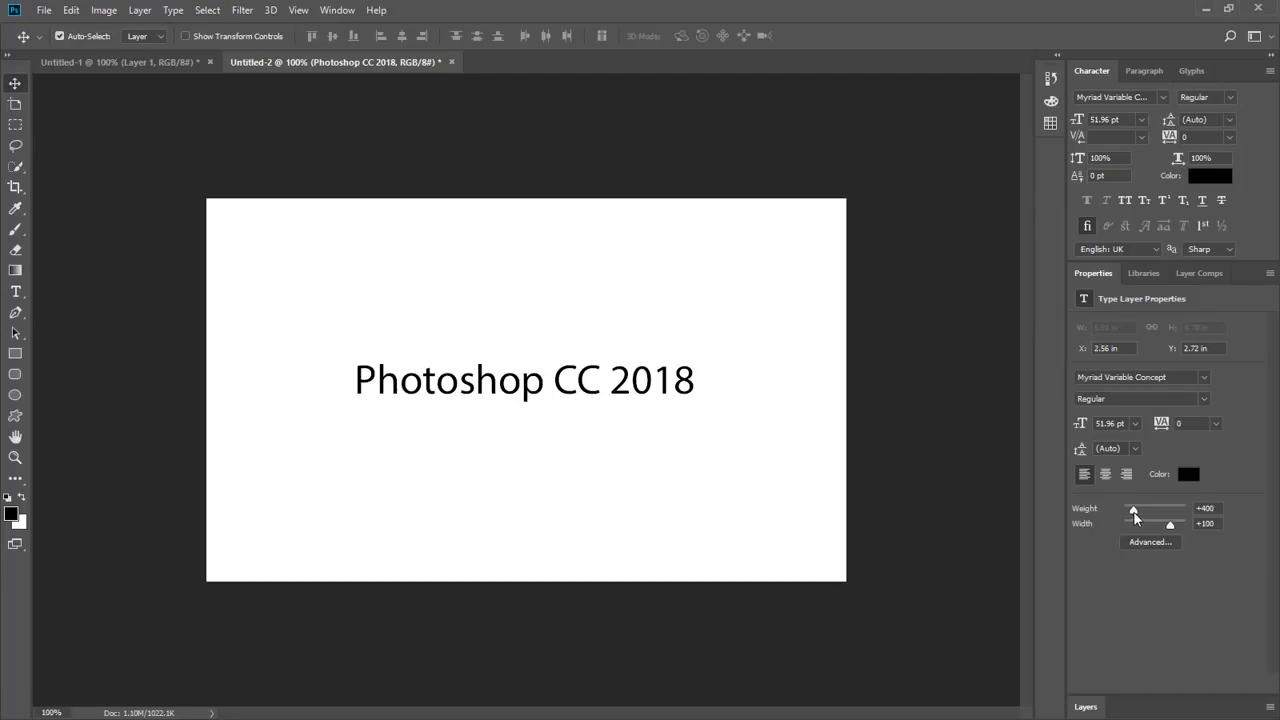
Step: Set the text's variable font weight to 646 and its width to 79
{"action": "left_click_drag", "start_coordinate": [1135, 515], "coordinate": [1143, 511]}
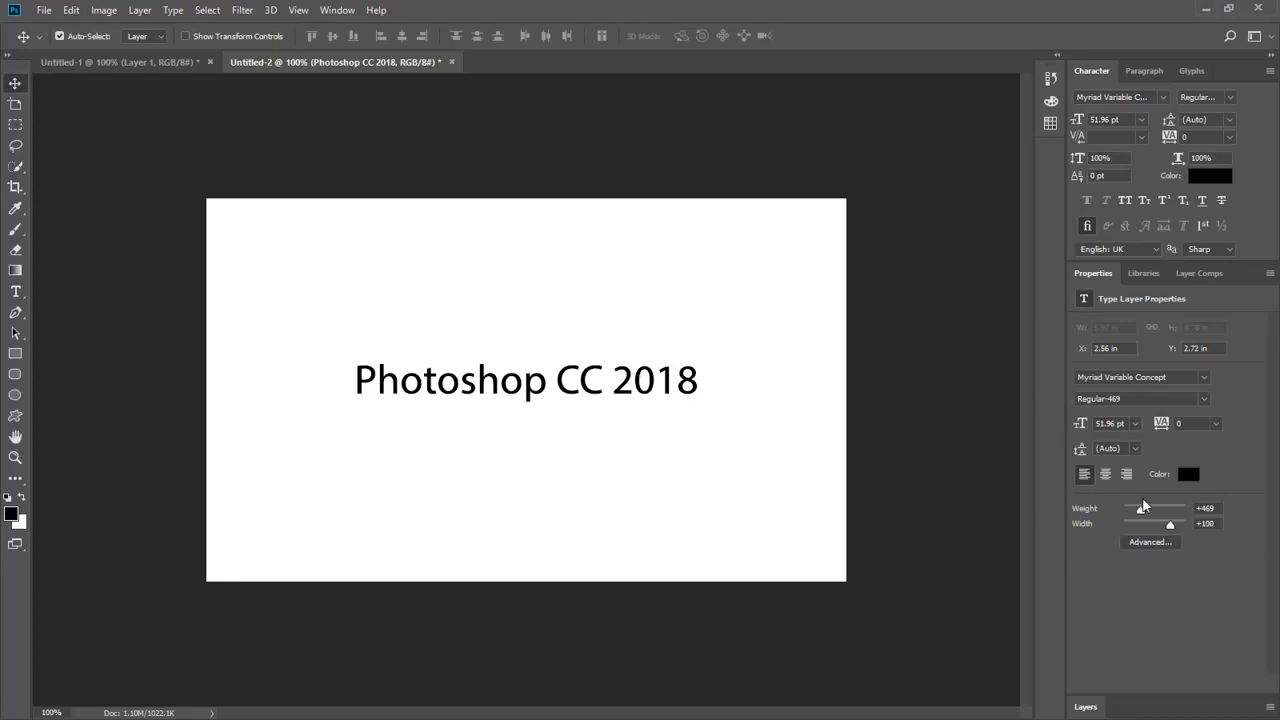
{"action": "left_click_drag", "start_coordinate": [1141, 509], "coordinate": [1159, 512]}
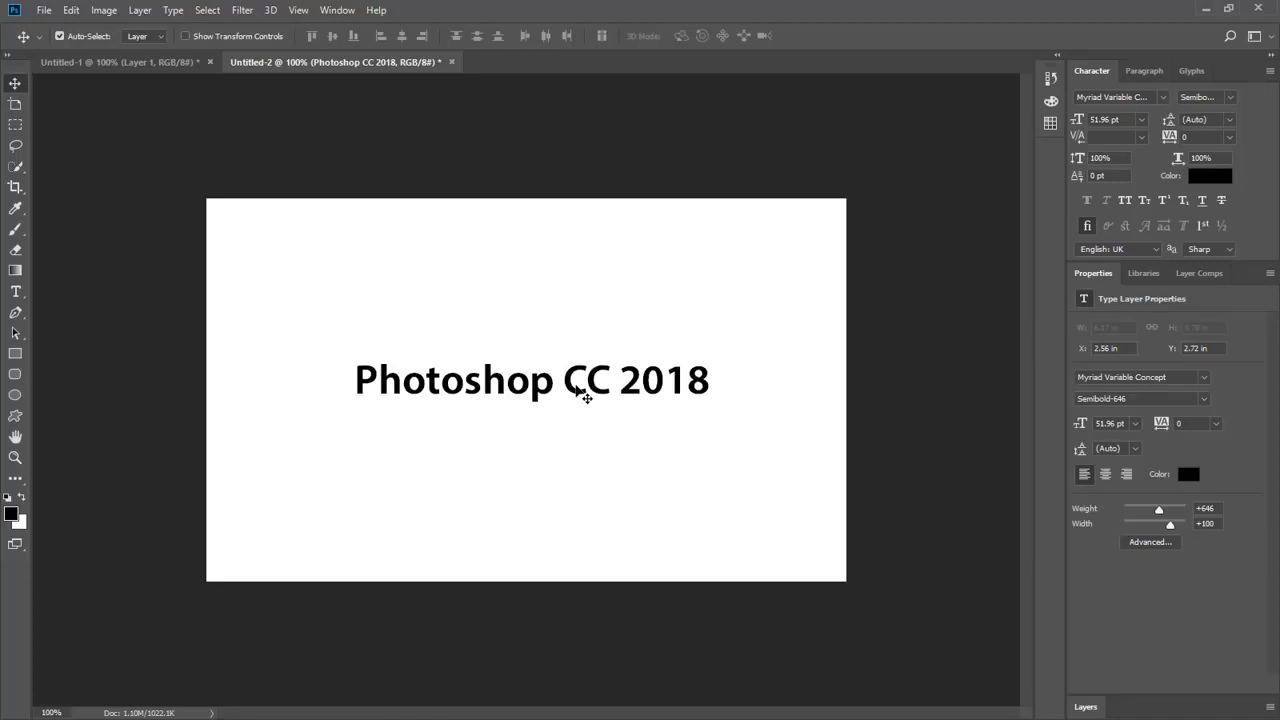
{"action": "left_click", "coordinate": [1138, 529]}
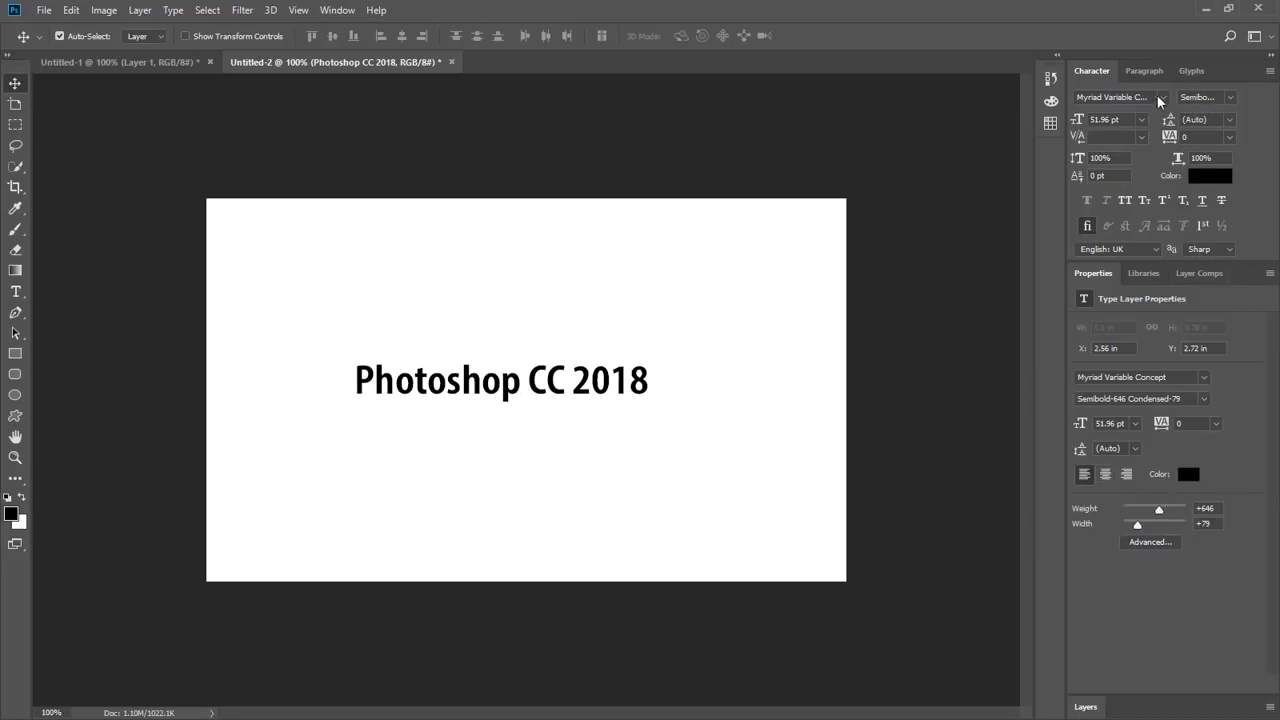
Step: Apply the Bold style to the text and reduce its variable font weight to 323
{"action": "left_click", "coordinate": [1230, 97]}
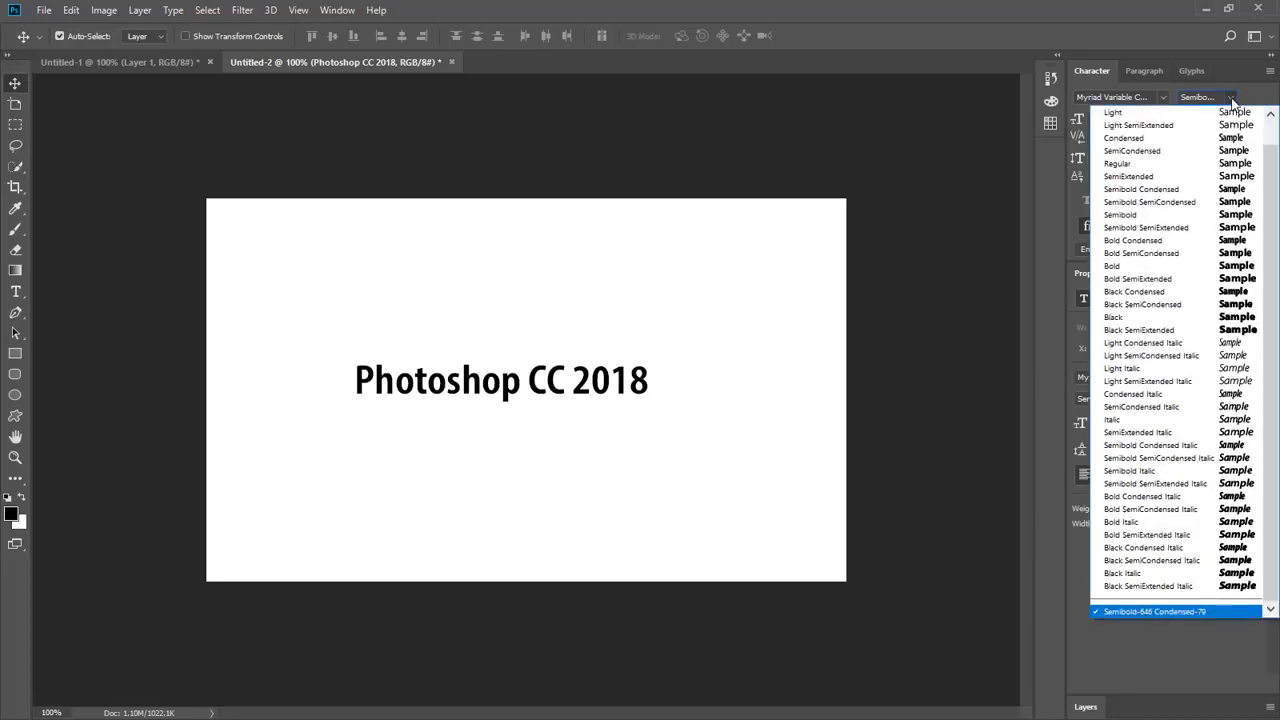
{"action": "left_click", "coordinate": [1129, 267]}
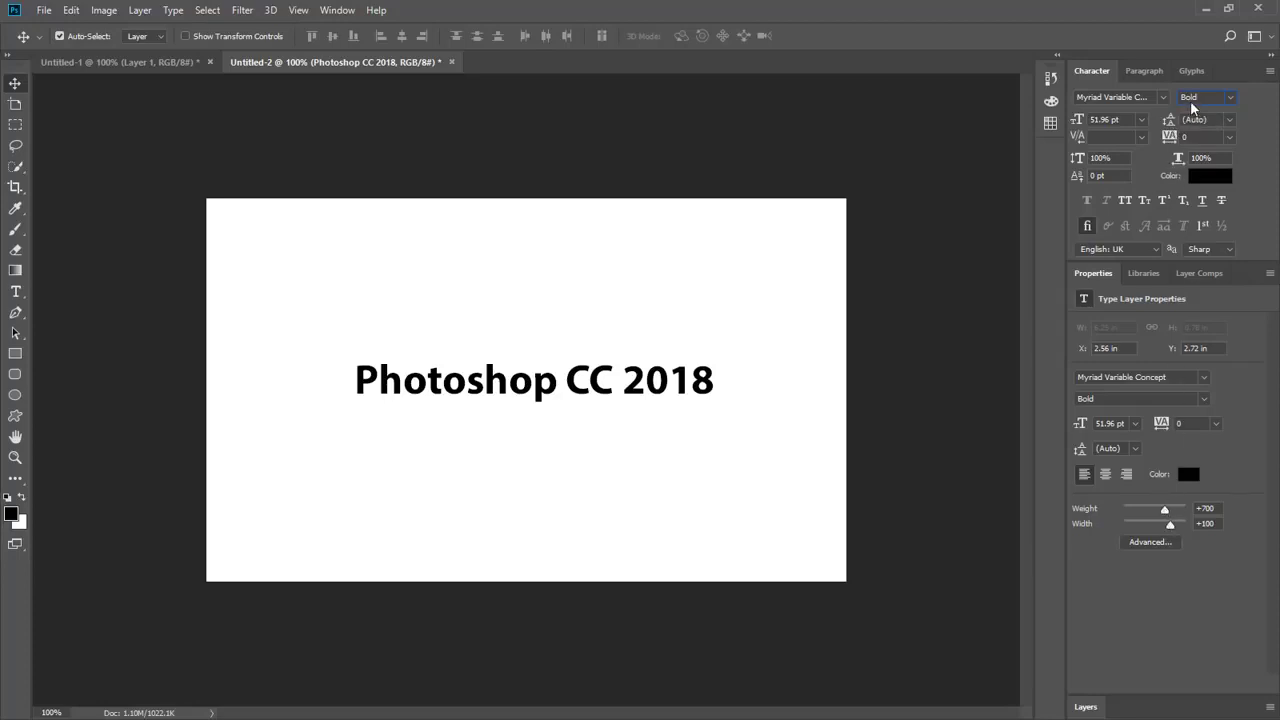
{"action": "left_click_drag", "start_coordinate": [1165, 511], "coordinate": [1146, 515]}
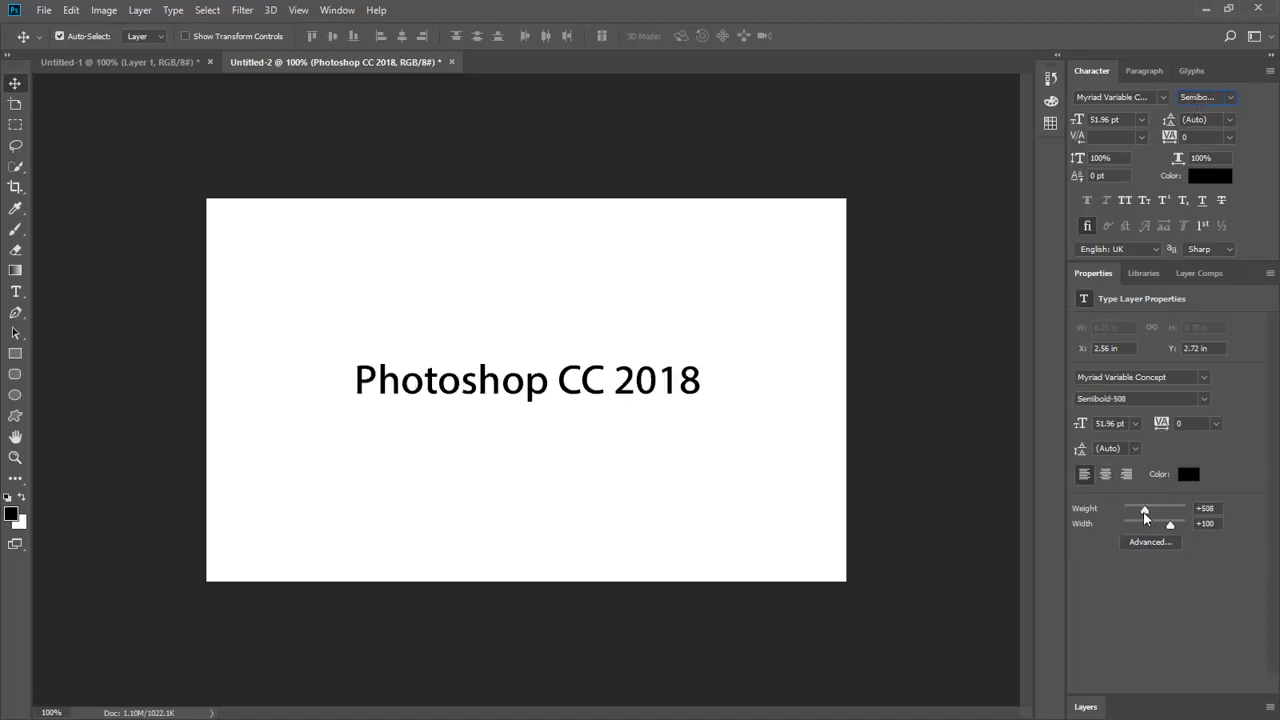
{"action": "left_click_drag", "start_coordinate": [1145, 512], "coordinate": [1126, 515]}
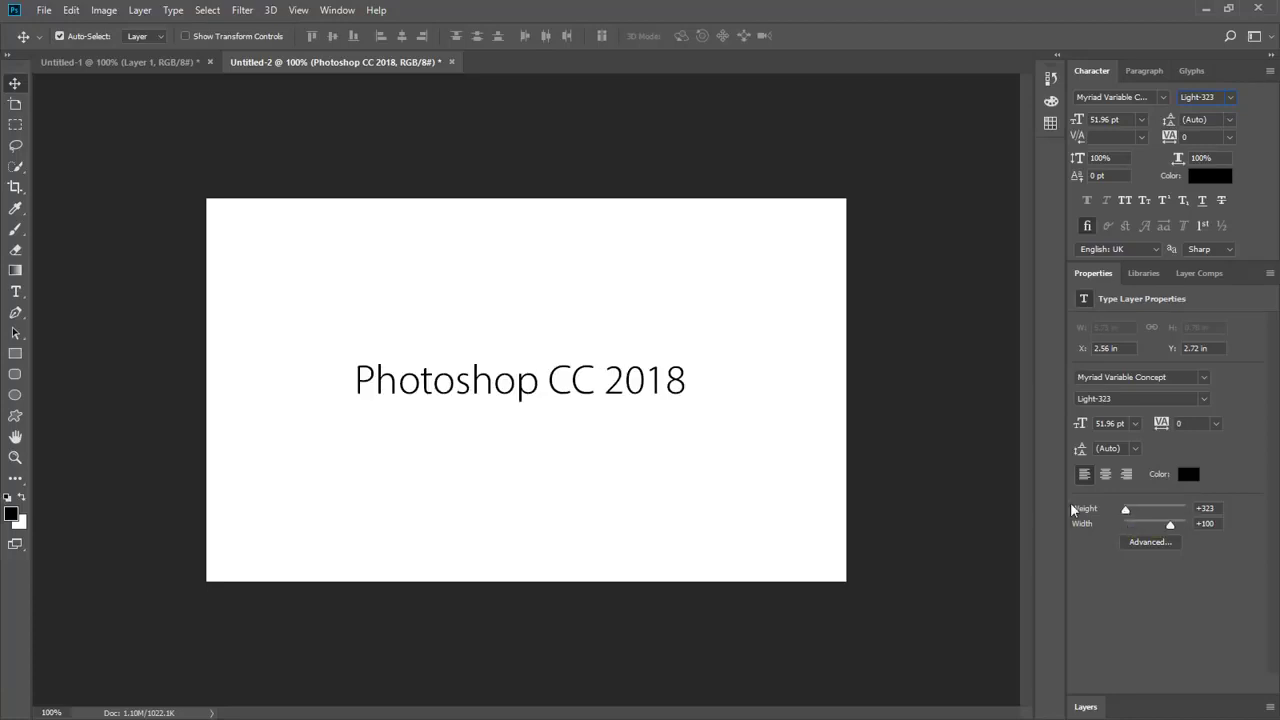
Step: Nudge the text slightly up and left and hide the Photoshop CC 2018 layer
{"action": "mouse_move", "coordinate": [574, 388]}
{"action": "left_mouse_down"}
{"action": "mouse_move", "coordinate": [572, 372]}
{"action": "mouse_move", "coordinate": [570, 384]}
{"action": "left_mouse_up"}
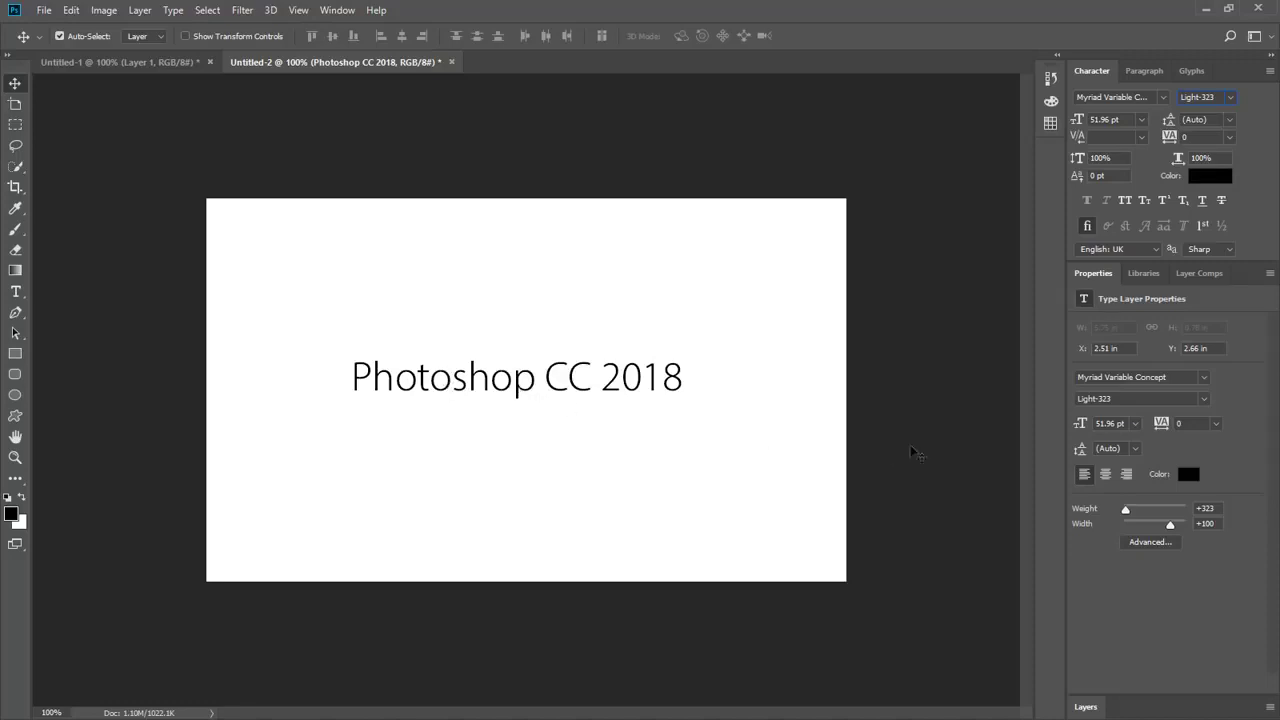
{"action": "left_click", "coordinate": [1086, 706]}
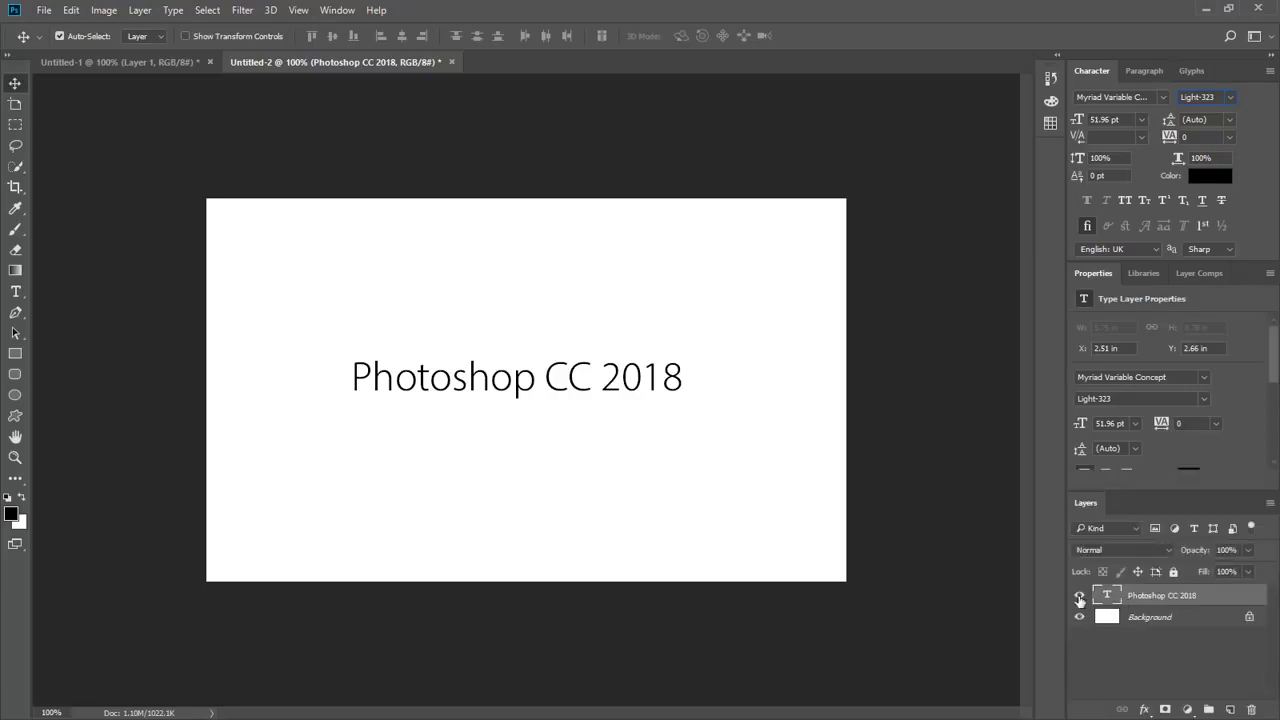
{"action": "left_click", "coordinate": [1079, 598]}
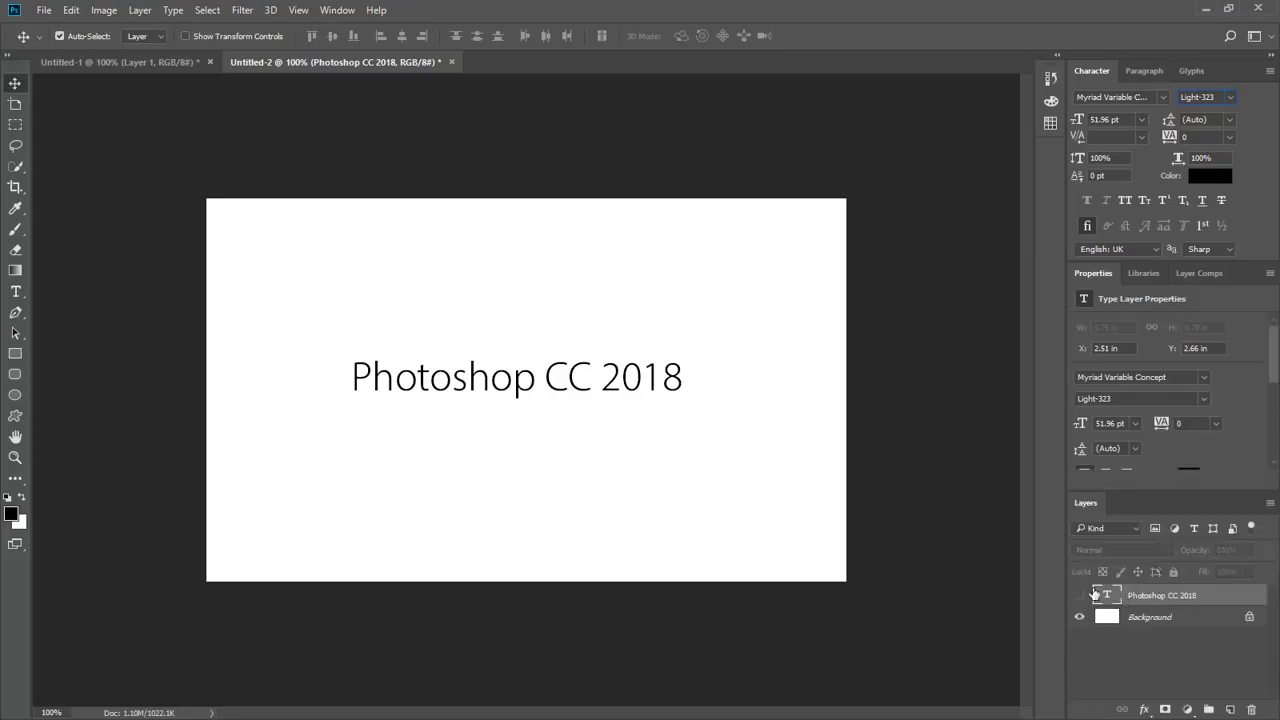
Step: Draw a black light bulb custom shape, about 86 x 151 px, in the middle of the canvas
{"action": "left_click", "coordinate": [16, 418]}
{"action": "left_click", "coordinate": [625, 37]}
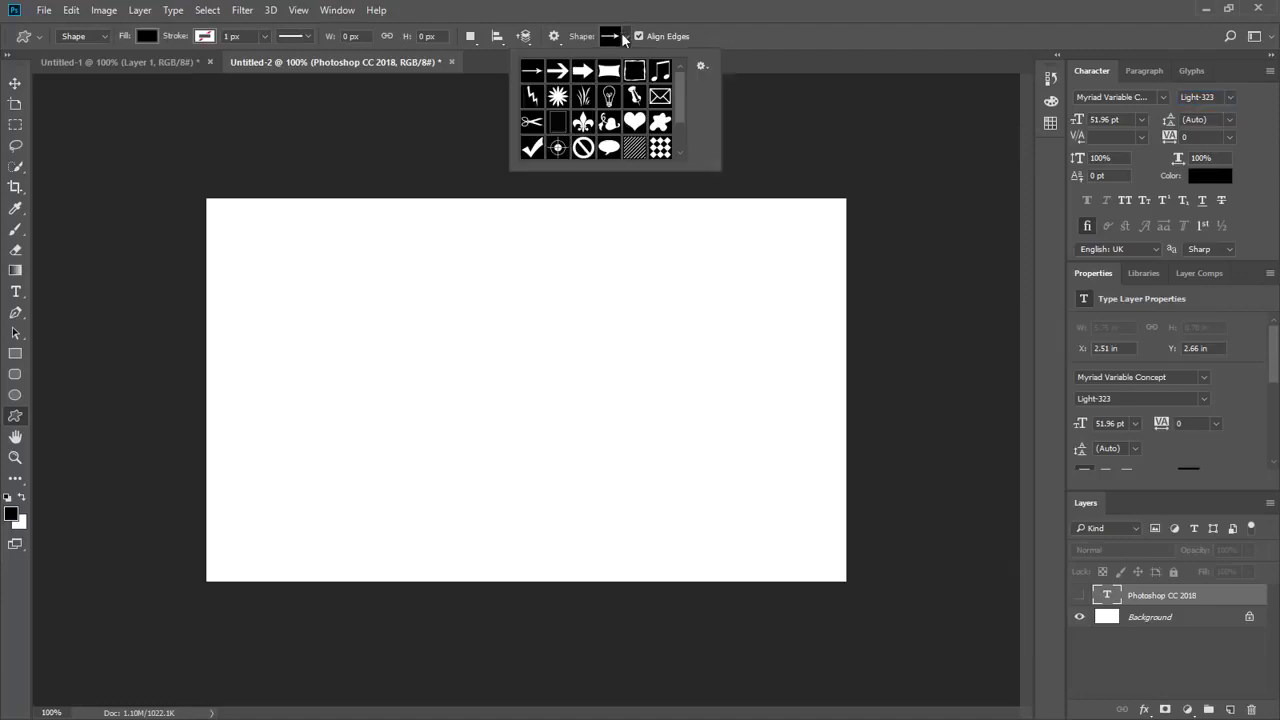
{"action": "left_click", "coordinate": [535, 100]}
{"action": "left_click", "coordinate": [609, 98]}
{"action": "left_click", "coordinate": [553, 440]}
{"action": "left_click_drag", "start_coordinate": [553, 440], "coordinate": [563, 449]}
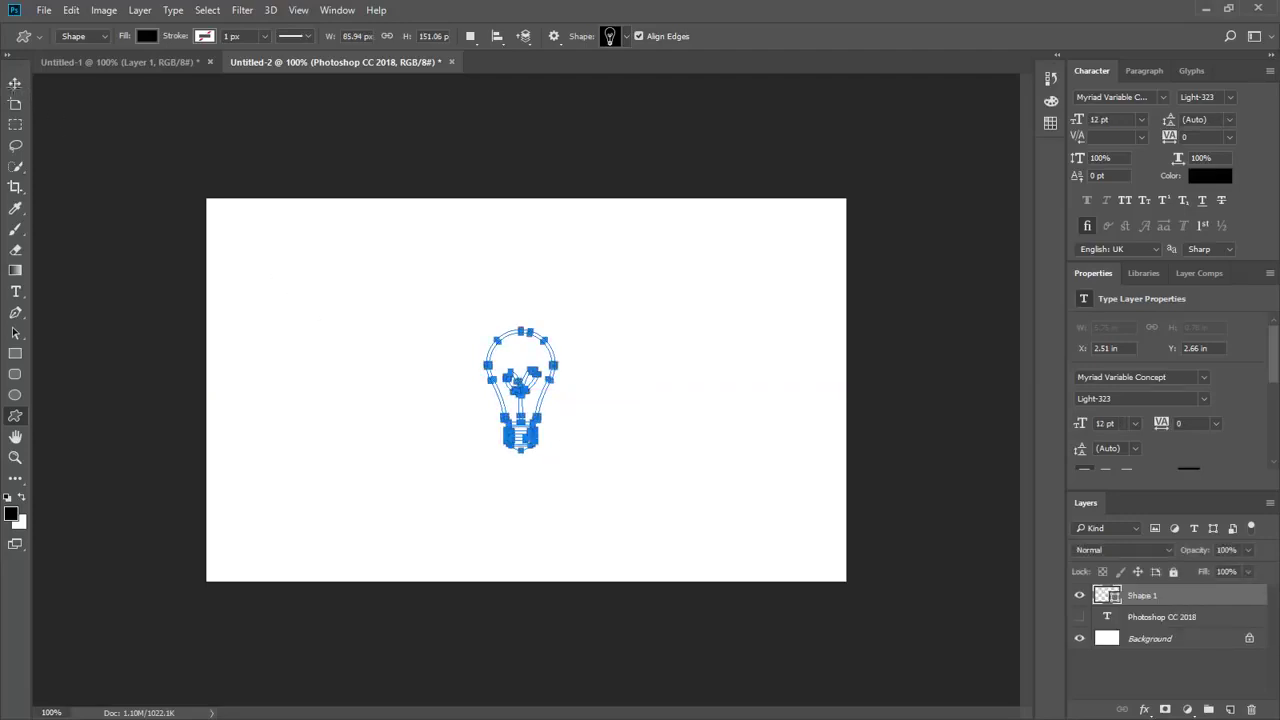
{"action": "left_click", "coordinate": [15, 83]}
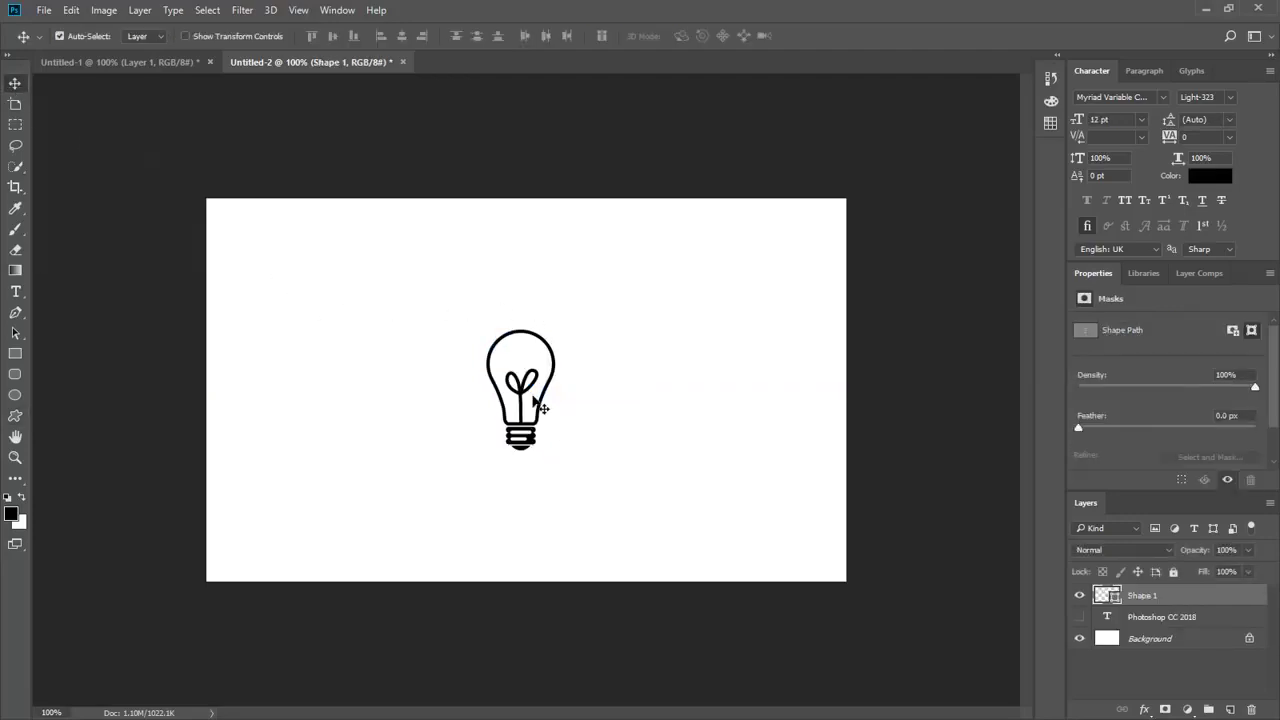
Step: Turn off Auto-Select for the Move tool and move the light bulb slightly up on the canvas
{"action": "left_click", "coordinate": [79, 40]}
{"action": "mouse_move", "coordinate": [540, 330]}
{"action": "left_mouse_down"}
{"action": "mouse_move", "coordinate": [537, 297]}
{"action": "mouse_move", "coordinate": [537, 315]}
{"action": "left_mouse_up"}
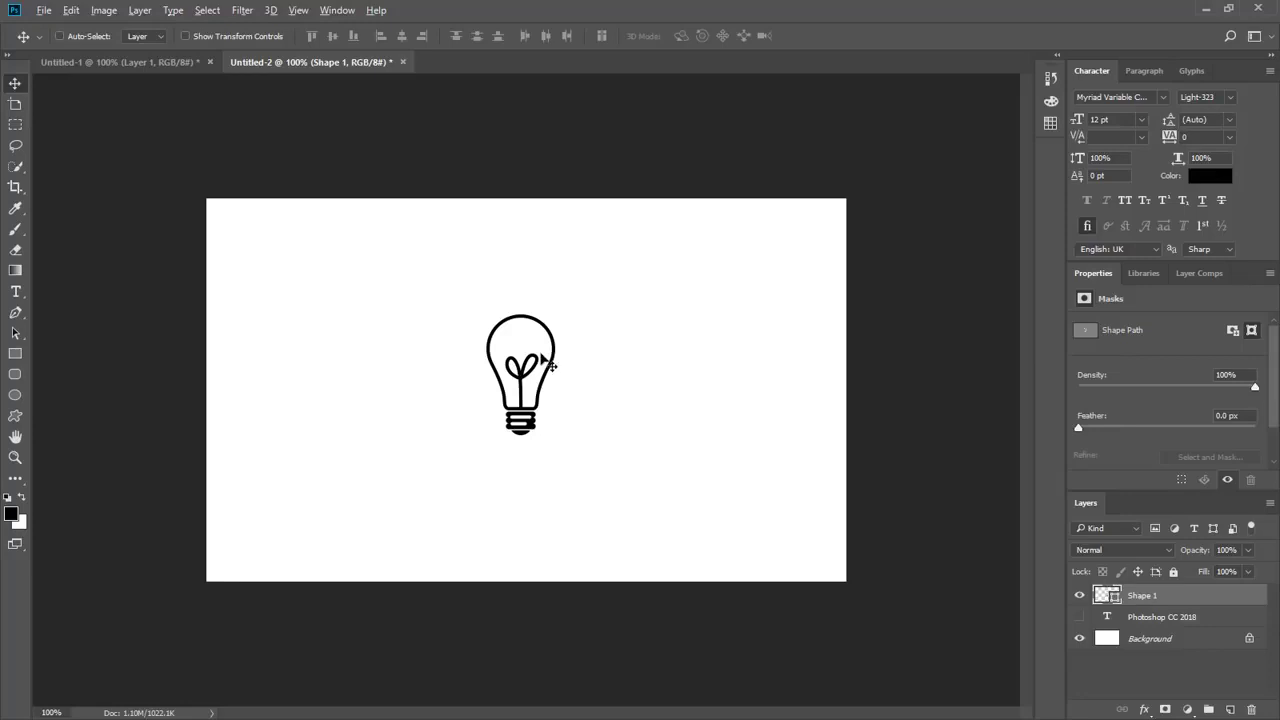
Step: Duplicate the light bulb twice, once to its right and once to its left, deleting each copy after placing it
{"action": "left_click_drag", "start_coordinate": [537, 356], "coordinate": [650, 318]}
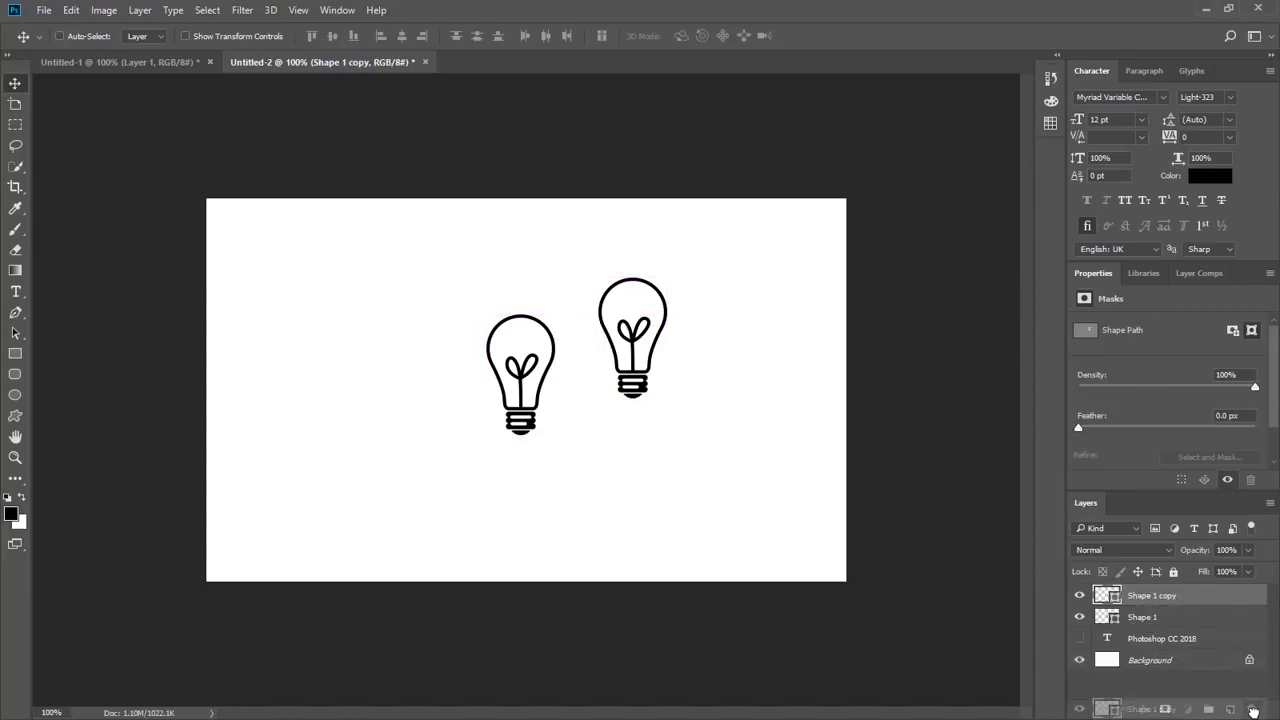
{"action": "left_click", "coordinate": [1251, 709]}
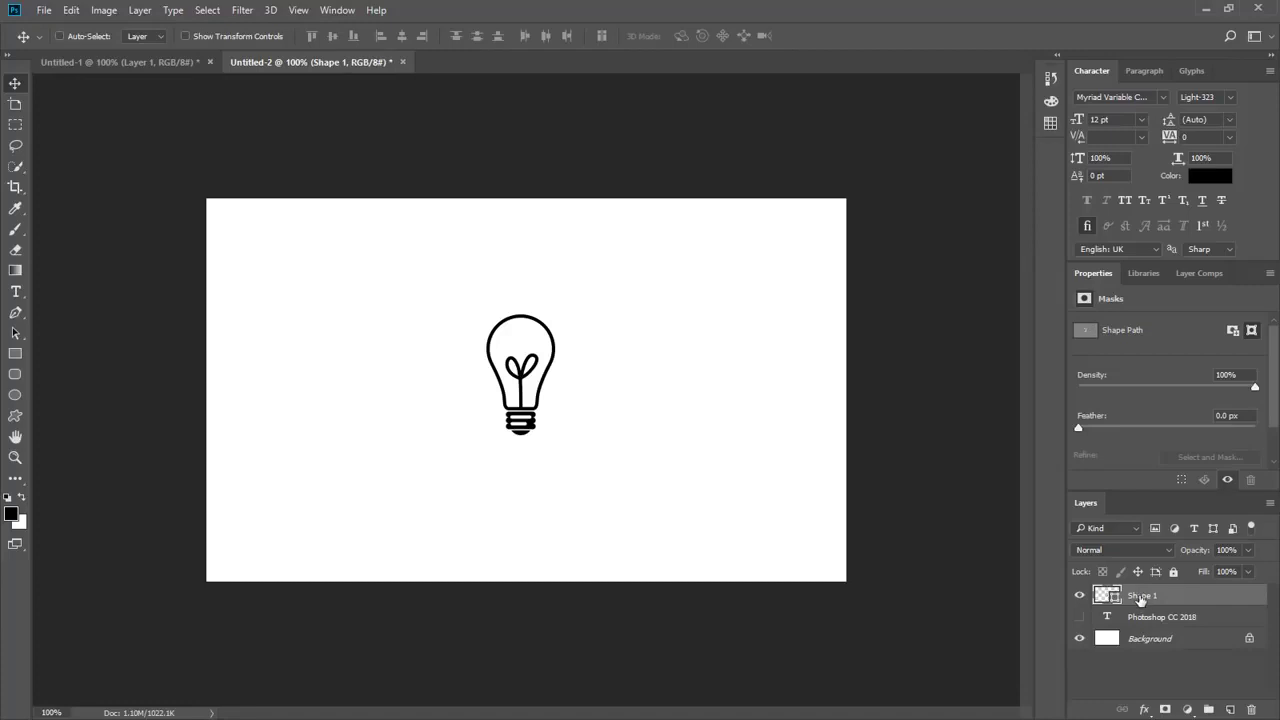
{"action": "left_click_drag", "start_coordinate": [1140, 598], "coordinate": [1231, 709]}
{"action": "left_click_drag", "start_coordinate": [495, 365], "coordinate": [430, 345]}
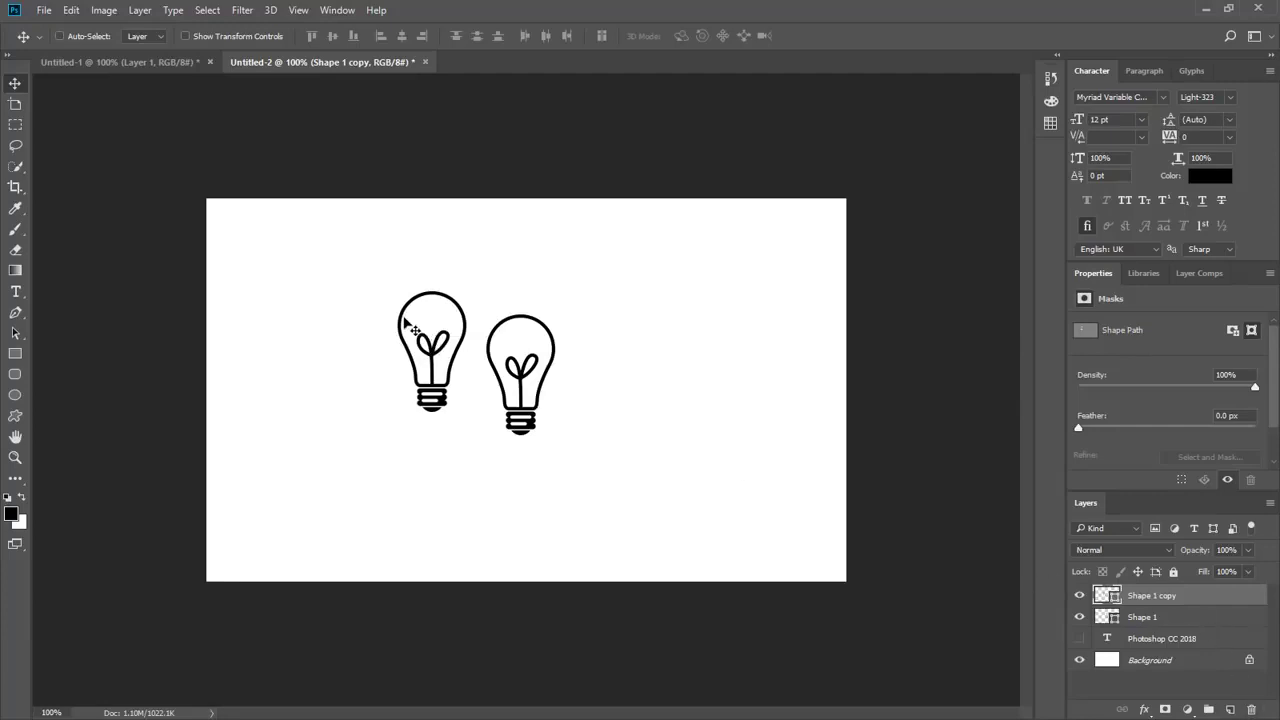
{"action": "mouse_move", "coordinate": [405, 320]}
{"action": "left_mouse_down"}
{"action": "mouse_move", "coordinate": [394, 312]}
{"action": "mouse_move", "coordinate": [418, 337]}
{"action": "left_mouse_up"}
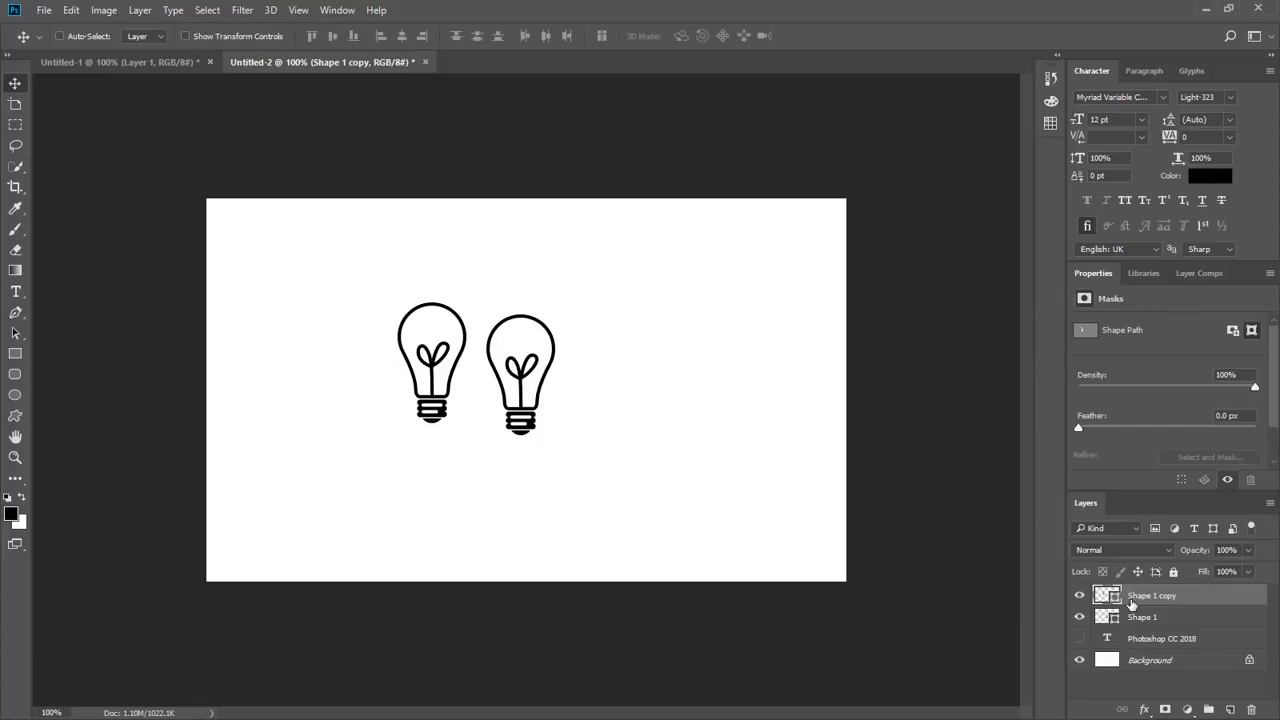
{"action": "left_click_drag", "start_coordinate": [1132, 600], "coordinate": [1250, 708]}
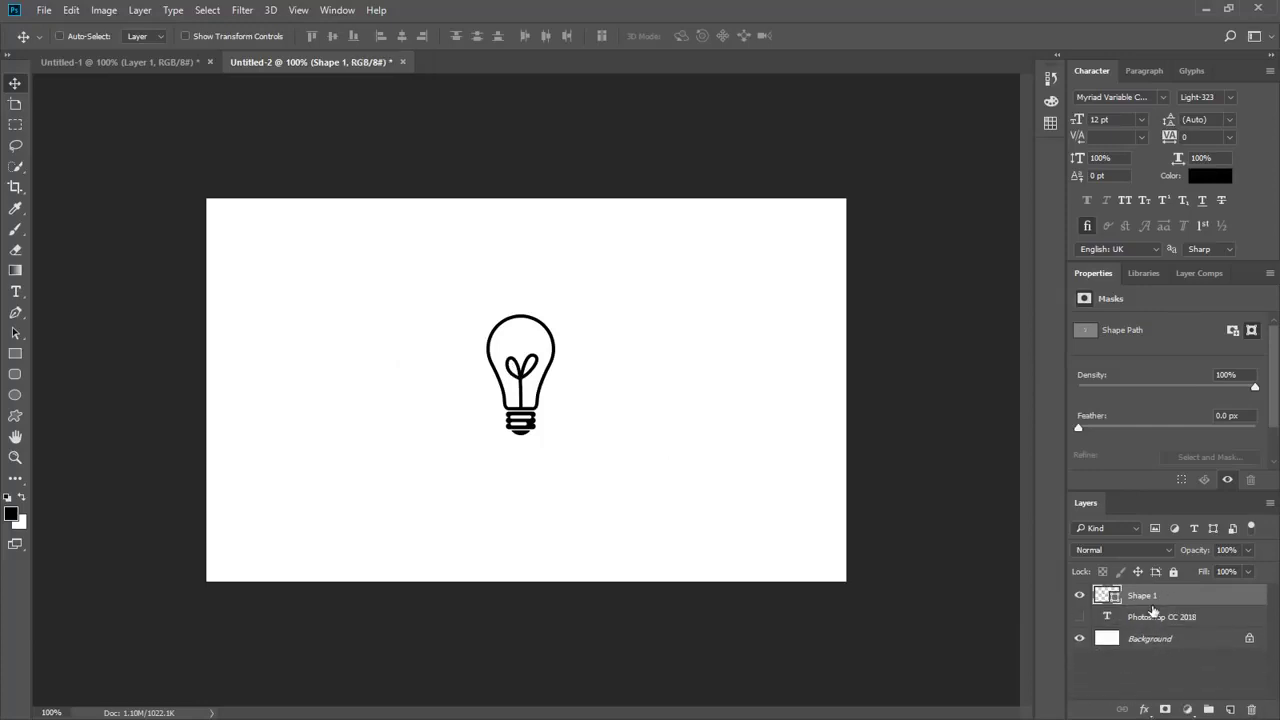
Step: Make two more light bulb copies, one on each side above the original, and delete both copy layers together
{"action": "key", "text": "ctrl+j"}
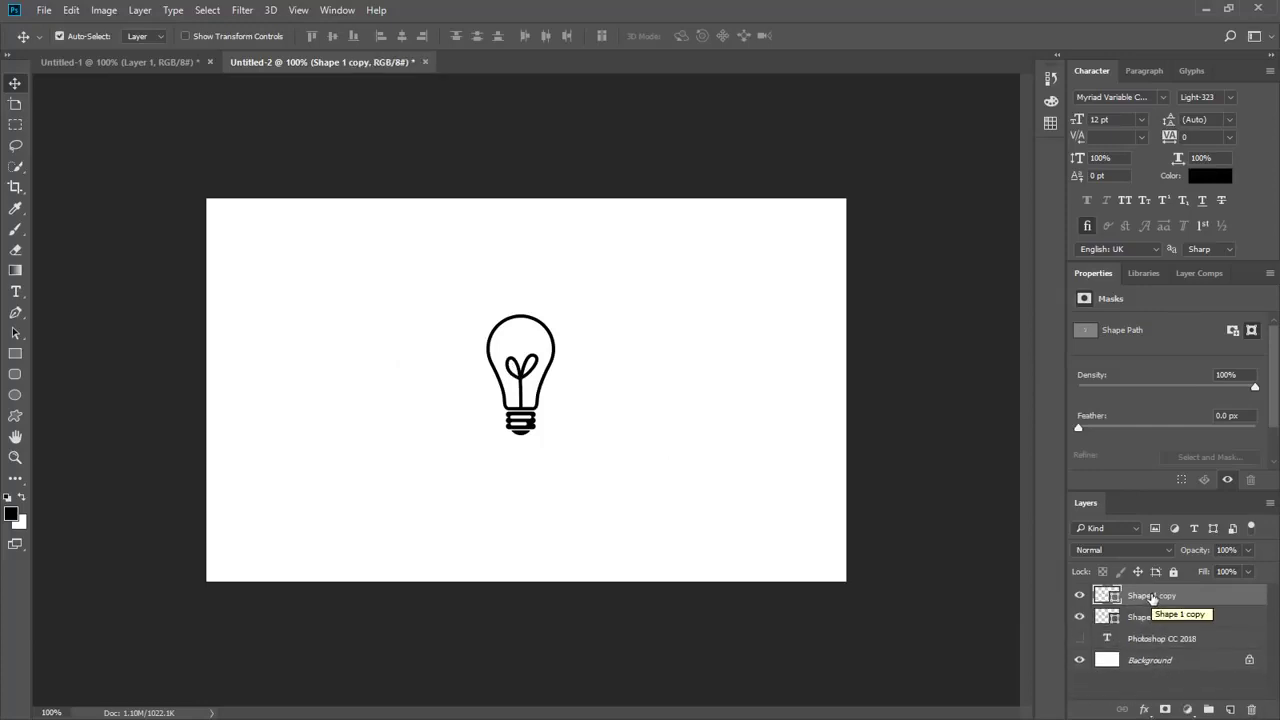
{"action": "left_click_drag", "start_coordinate": [543, 353], "coordinate": [444, 290]}
{"action": "key", "text": "ctrl"}
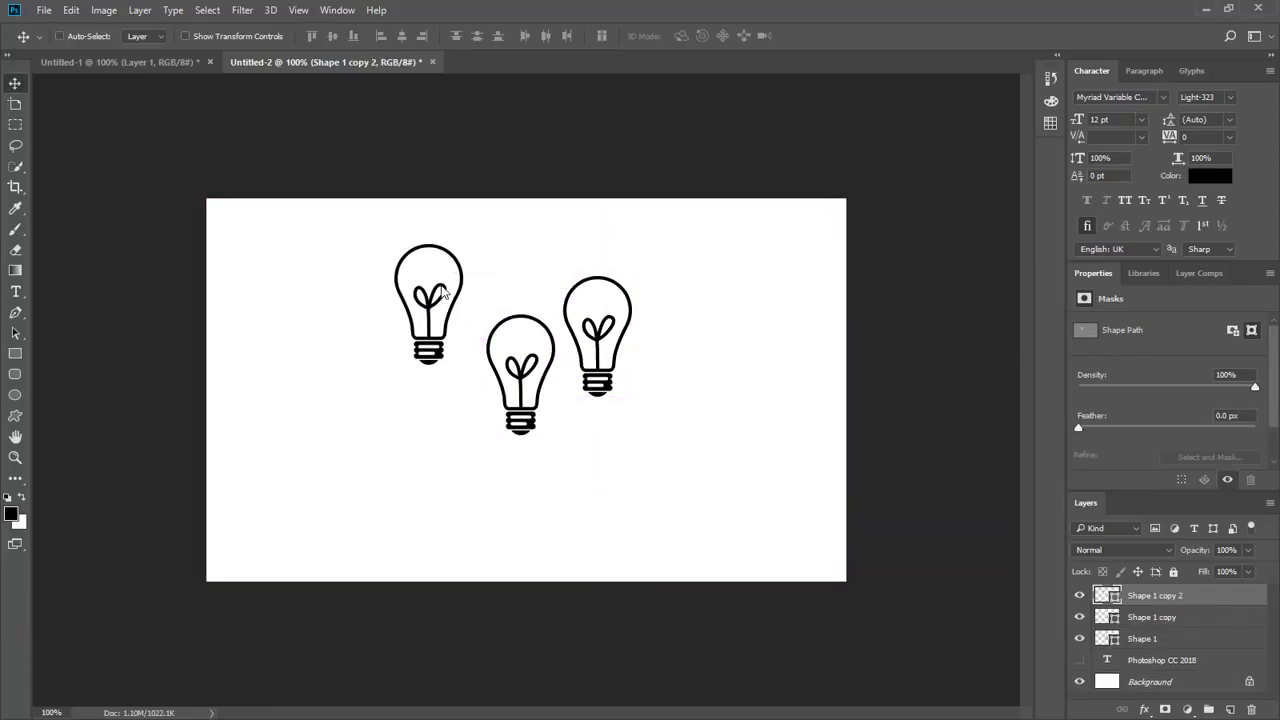
{"action": "left_click", "coordinate": [1152, 617], "text": "shift"}
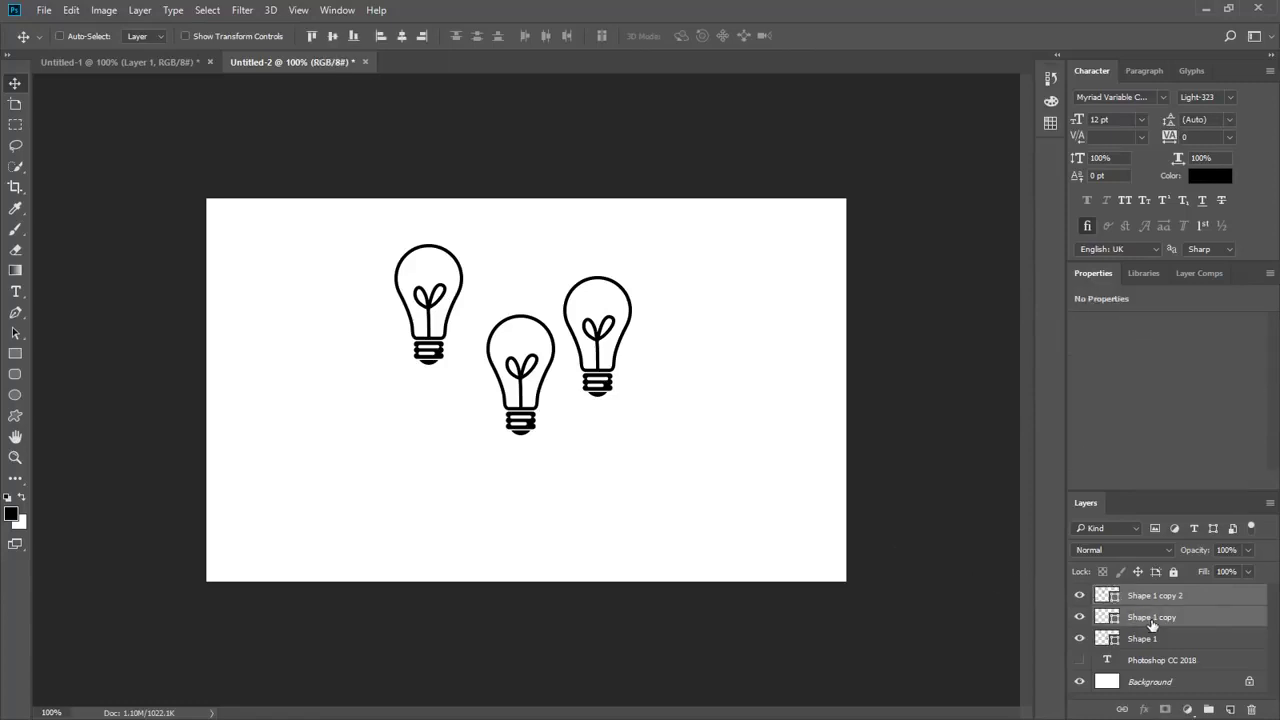
{"action": "left_click_drag", "start_coordinate": [1152, 624], "coordinate": [1254, 712]}
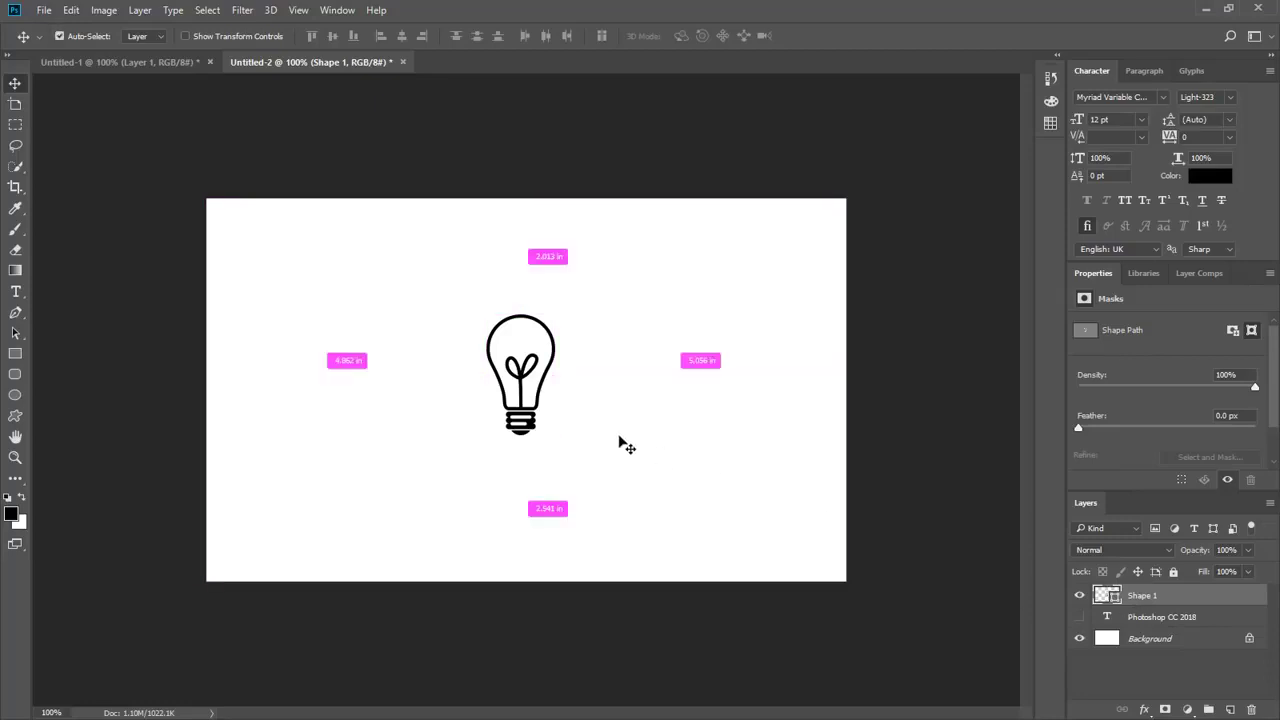
Step: Enlarge the light bulb proportionally about its centre to about 159% and move it to the left part of the canvas
{"action": "key", "text": "ctrl+t"}
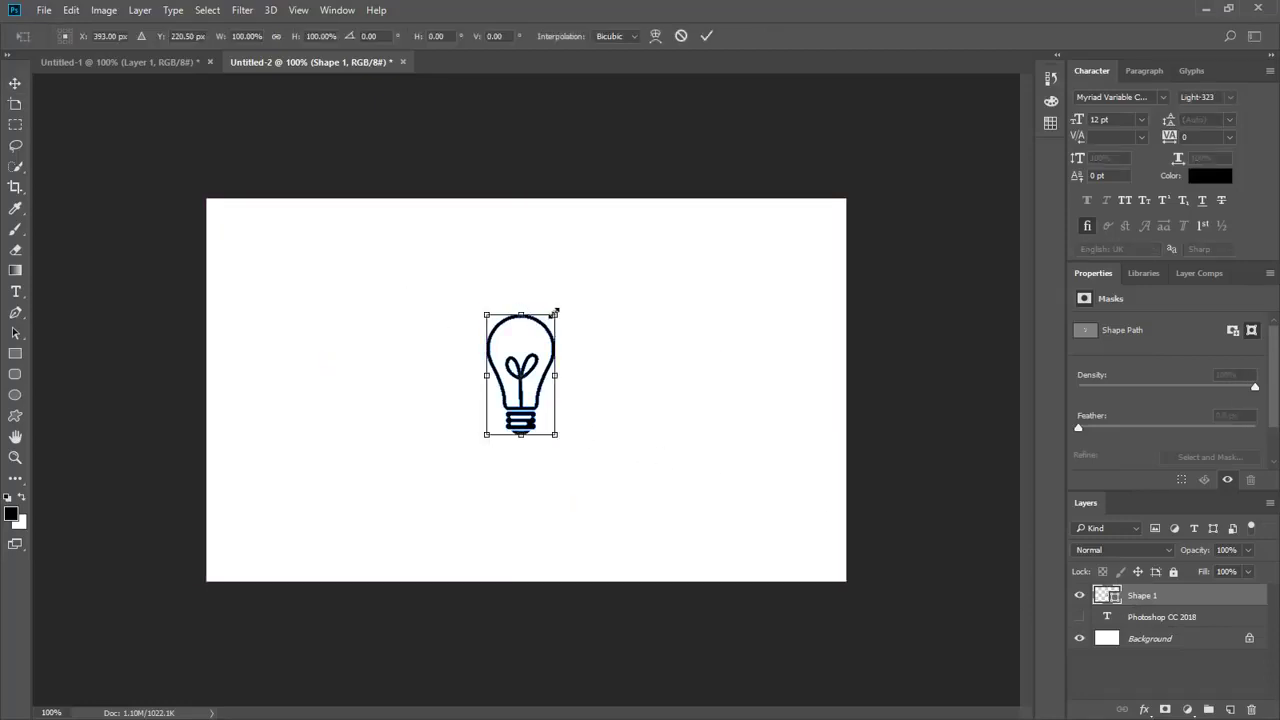
{"action": "left_click_drag", "start_coordinate": [553, 313], "coordinate": [592, 287]}
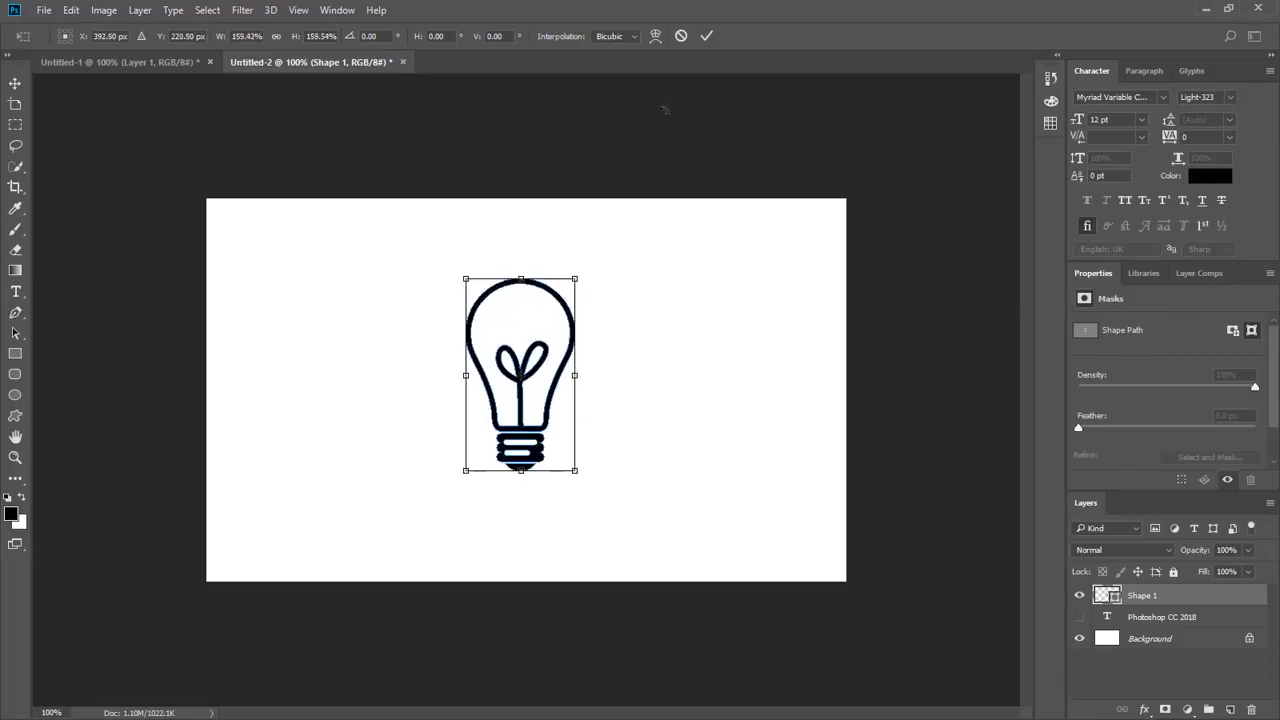
{"action": "left_click", "coordinate": [706, 36]}
{"action": "left_click_drag", "start_coordinate": [534, 338], "coordinate": [390, 336]}
Step: Add two small pasted light bulbs and a duplicate of the large one to the canvas, and delete these three layers
{"action": "left_click", "coordinate": [392, 338], "text": "alt"}
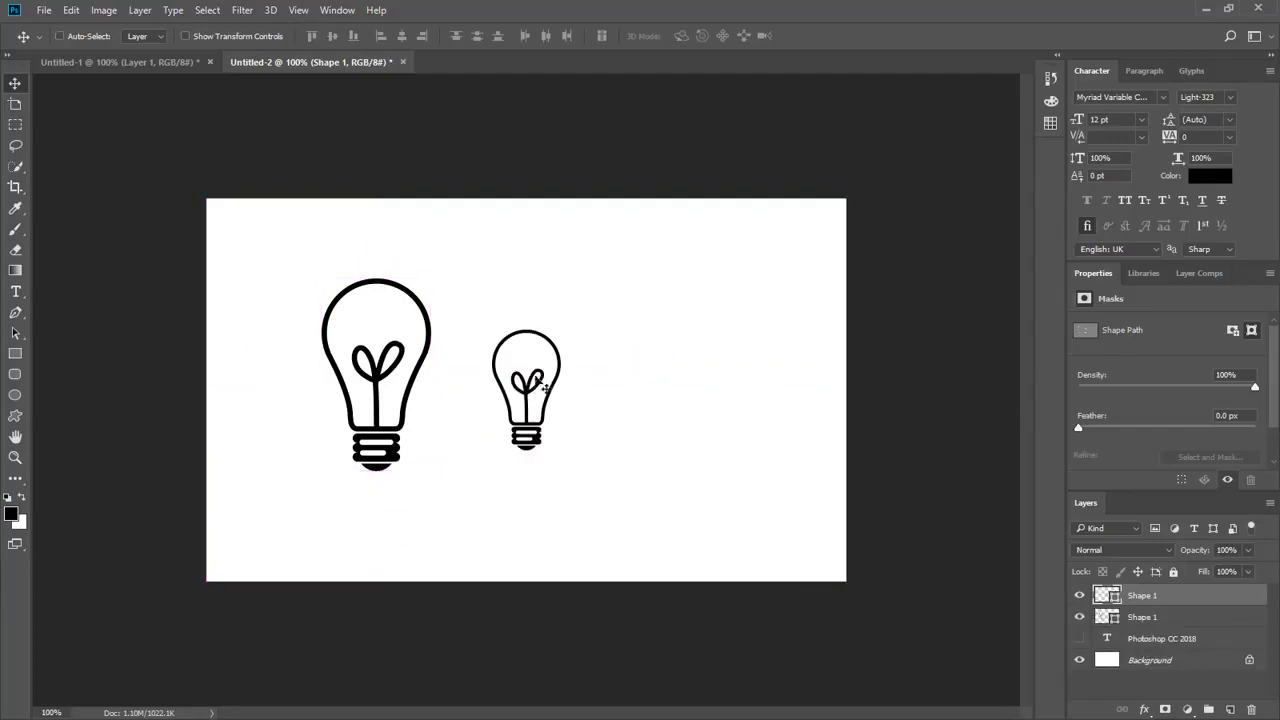
{"action": "left_click", "coordinate": [1130, 619]}
{"action": "left_click_drag", "start_coordinate": [402, 366], "coordinate": [706, 318]}
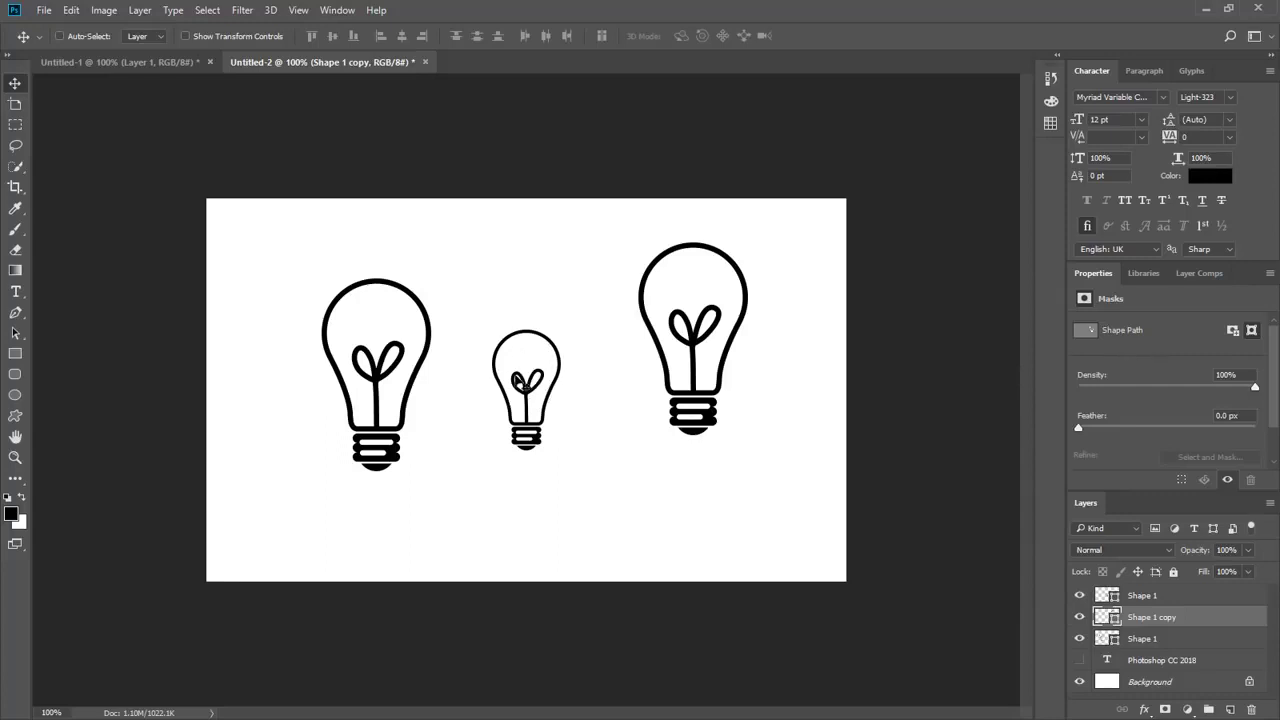
{"action": "left_click_drag", "start_coordinate": [533, 371], "coordinate": [618, 490]}
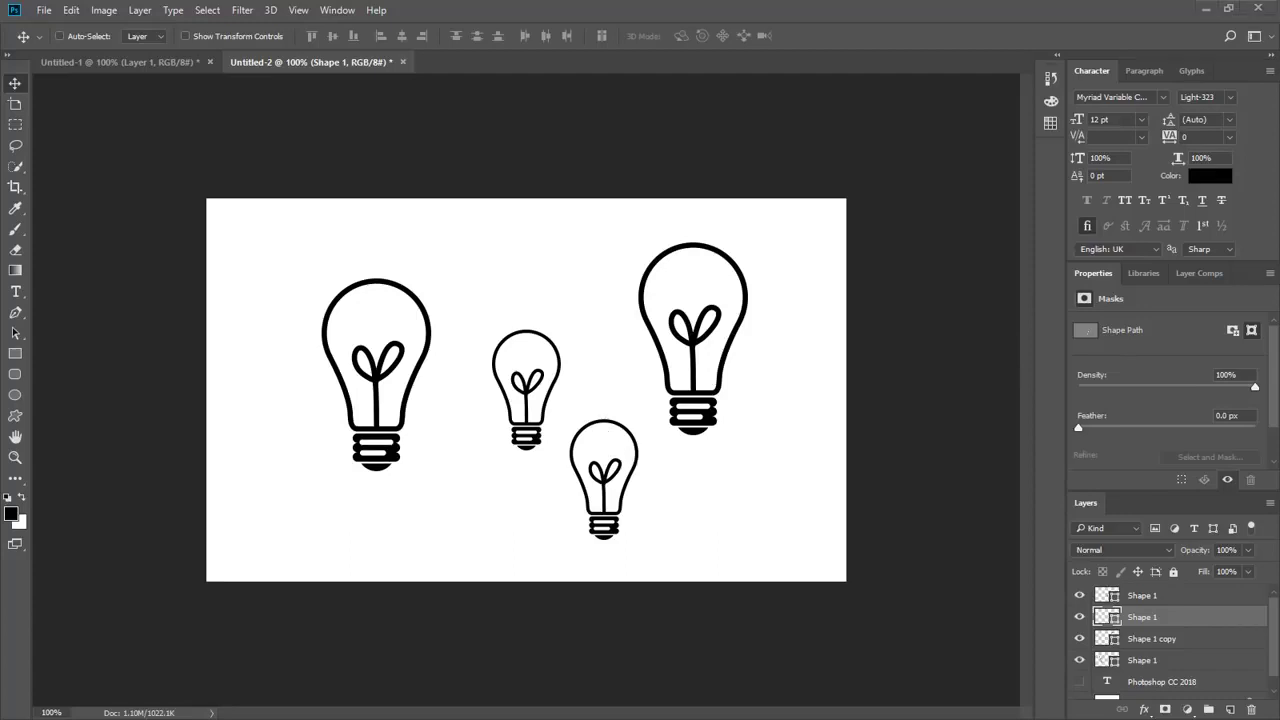
{"action": "left_click", "coordinate": [1150, 600]}
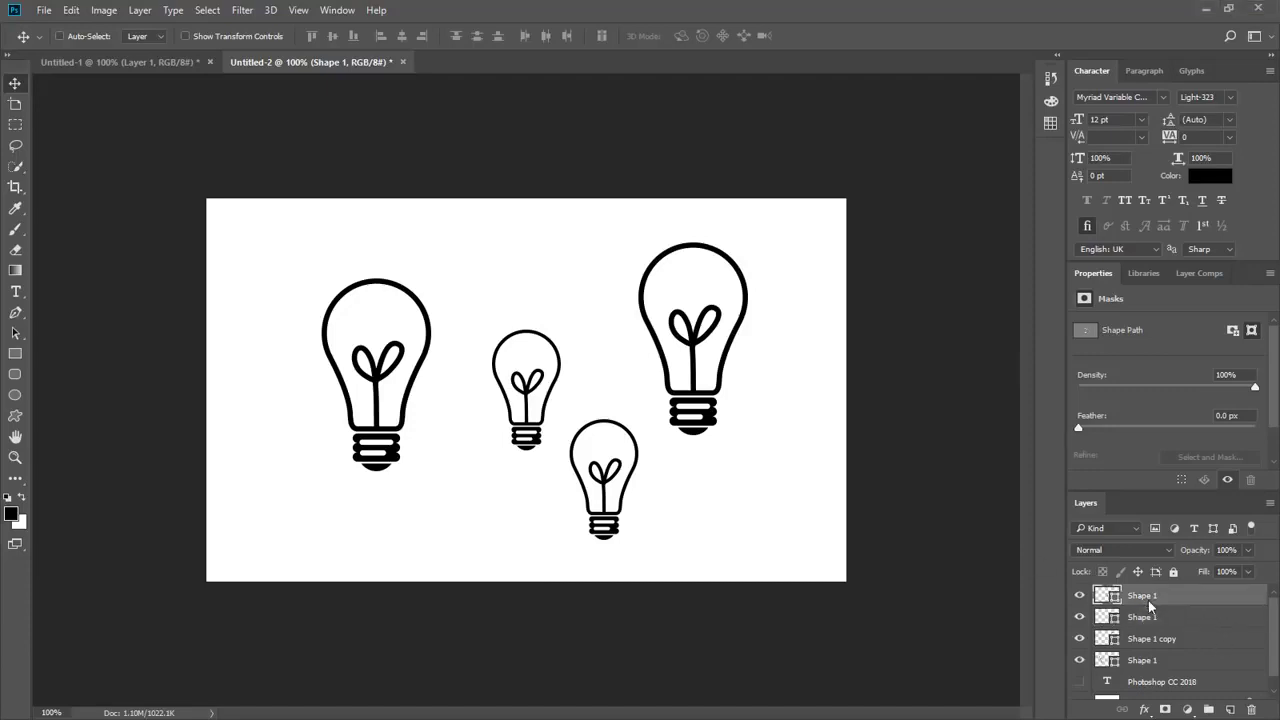
{"action": "left_click", "coordinate": [1145, 660], "text": "shift"}
{"action": "left_click_drag", "start_coordinate": [1172, 650], "coordinate": [1226, 697]}
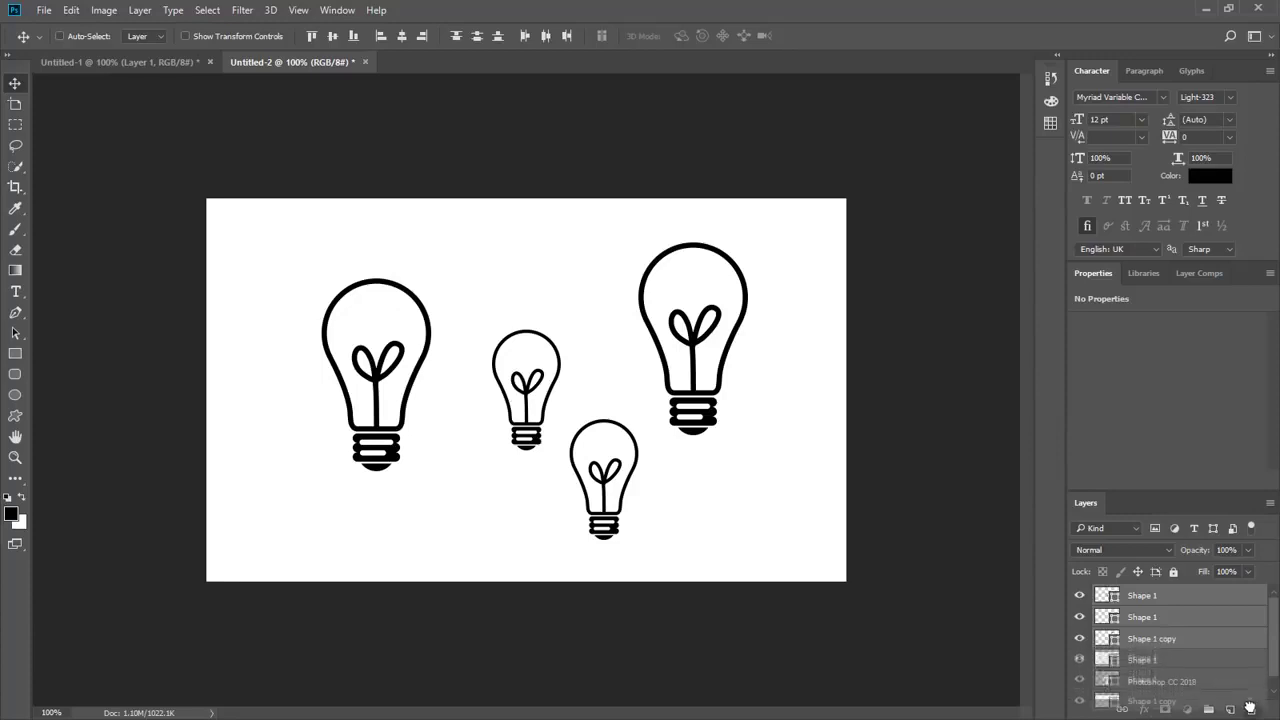
{"action": "key", "text": "ctrl+e"}
Step: Hide the Shape 1 layer and switch to the Brush tool
{"action": "left_click", "coordinate": [1080, 597]}
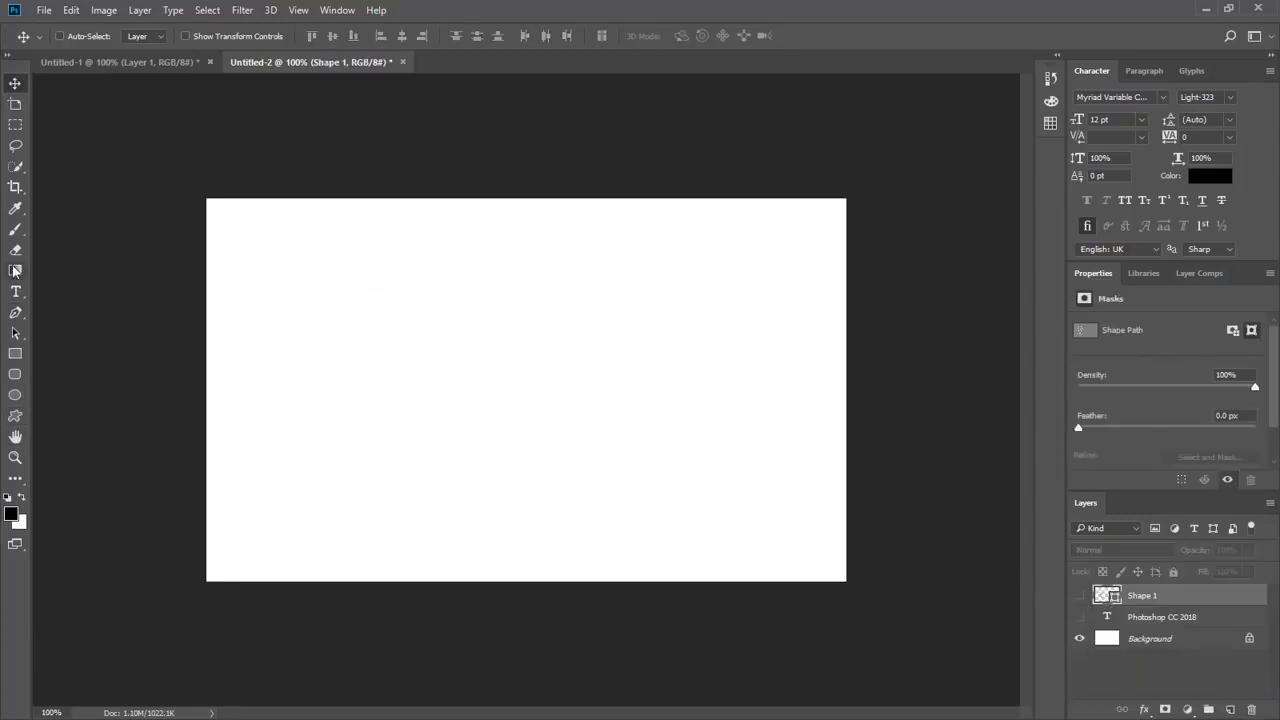
{"action": "left_click", "coordinate": [16, 233]}
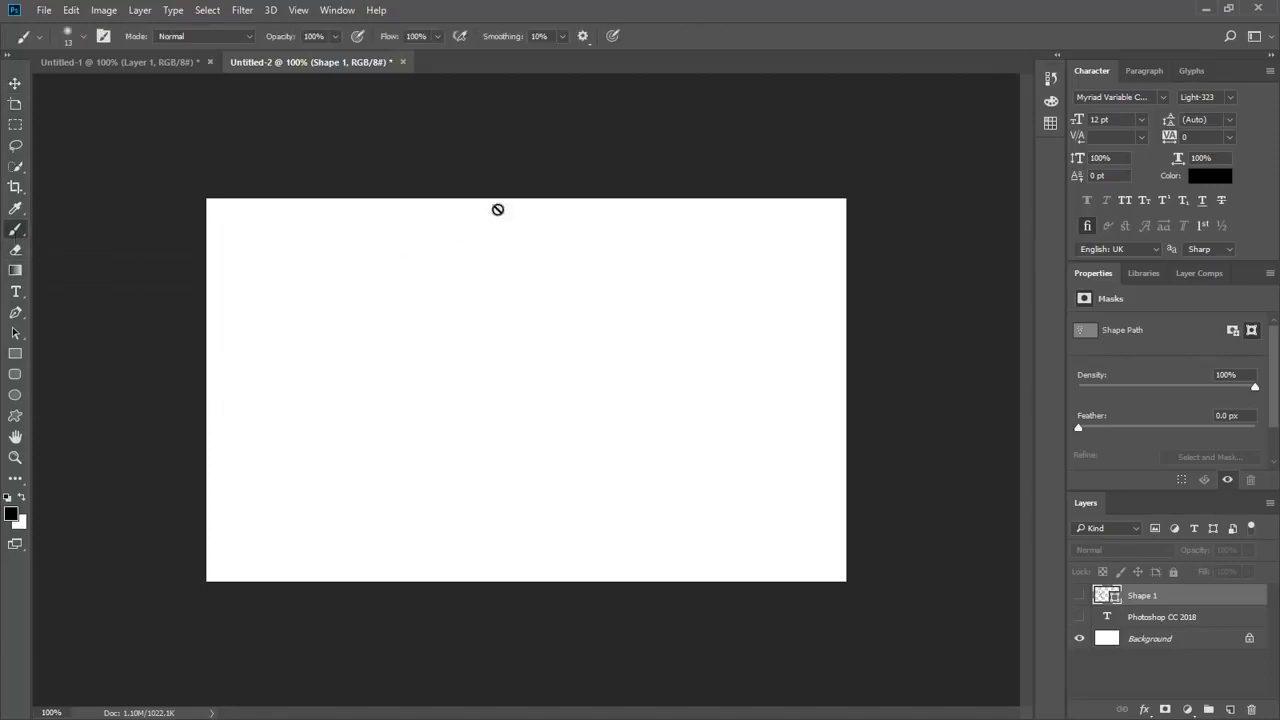
Step: Enable Paint Symmetry in the Technology Previews preferences and apply the change
{"action": "left_click", "coordinate": [71, 12]}
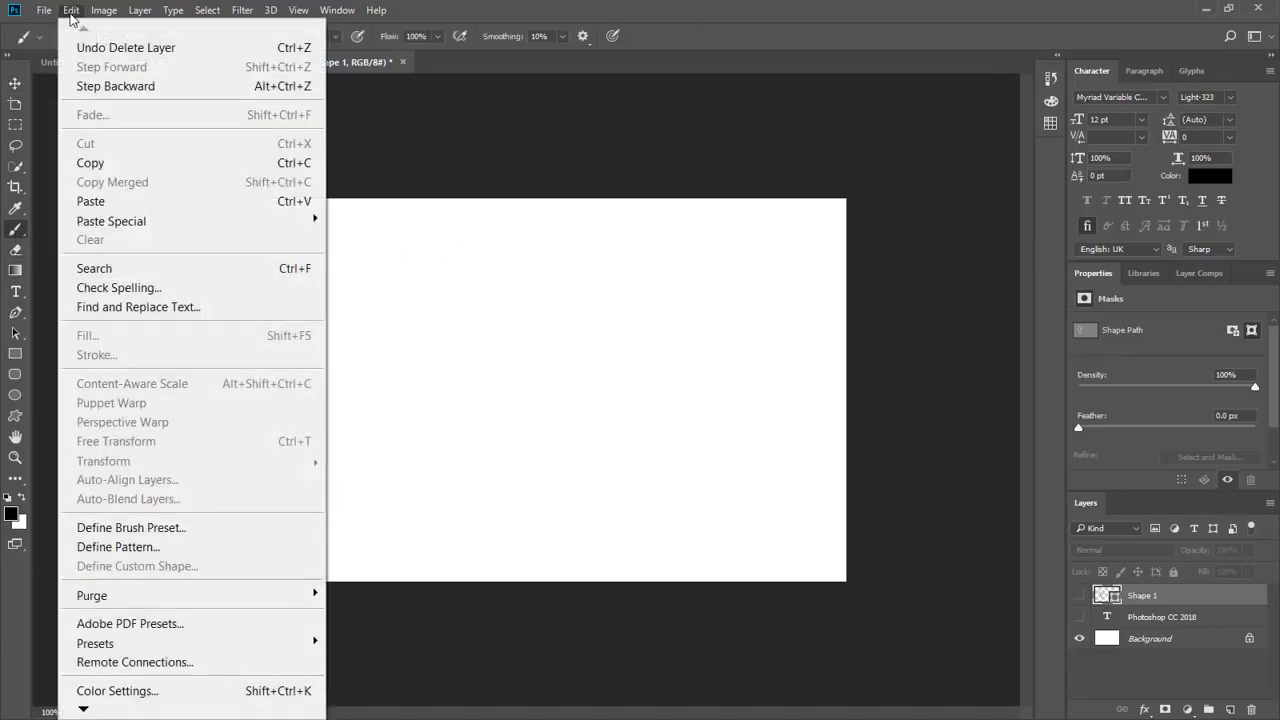
{"action": "mouse_move", "coordinate": [84, 710]}
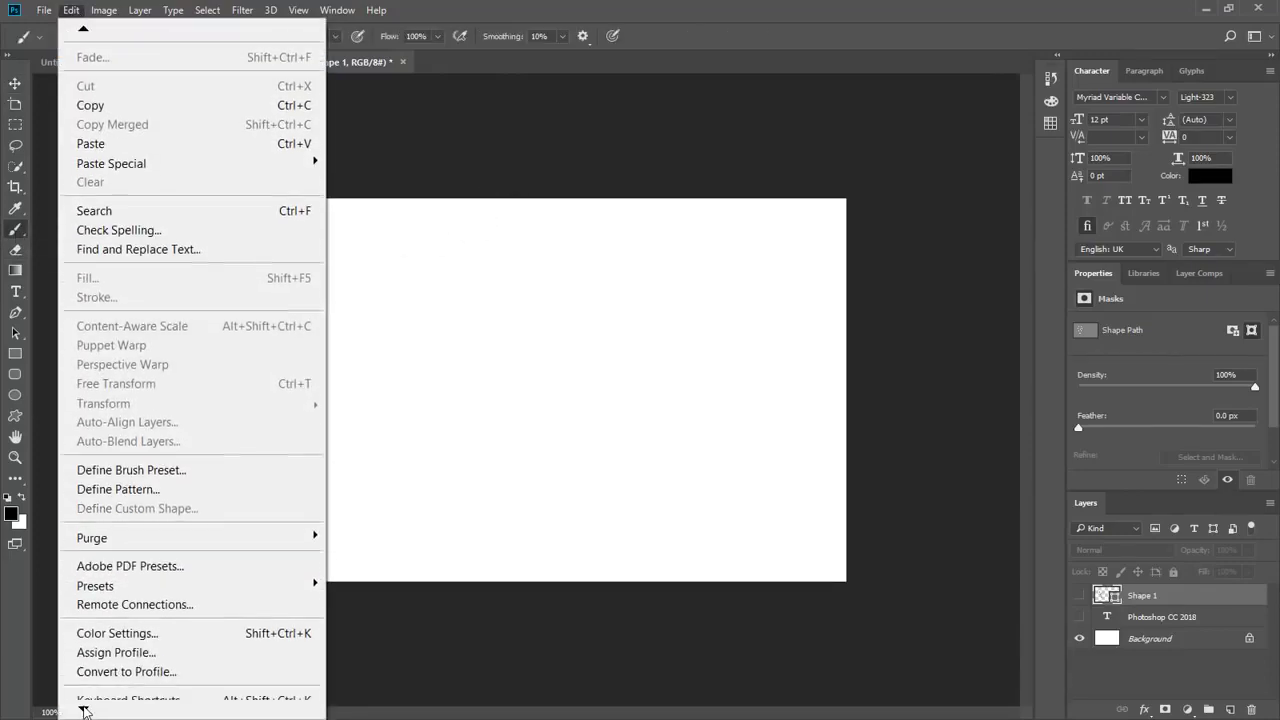
{"action": "mouse_move", "coordinate": [128, 686]}
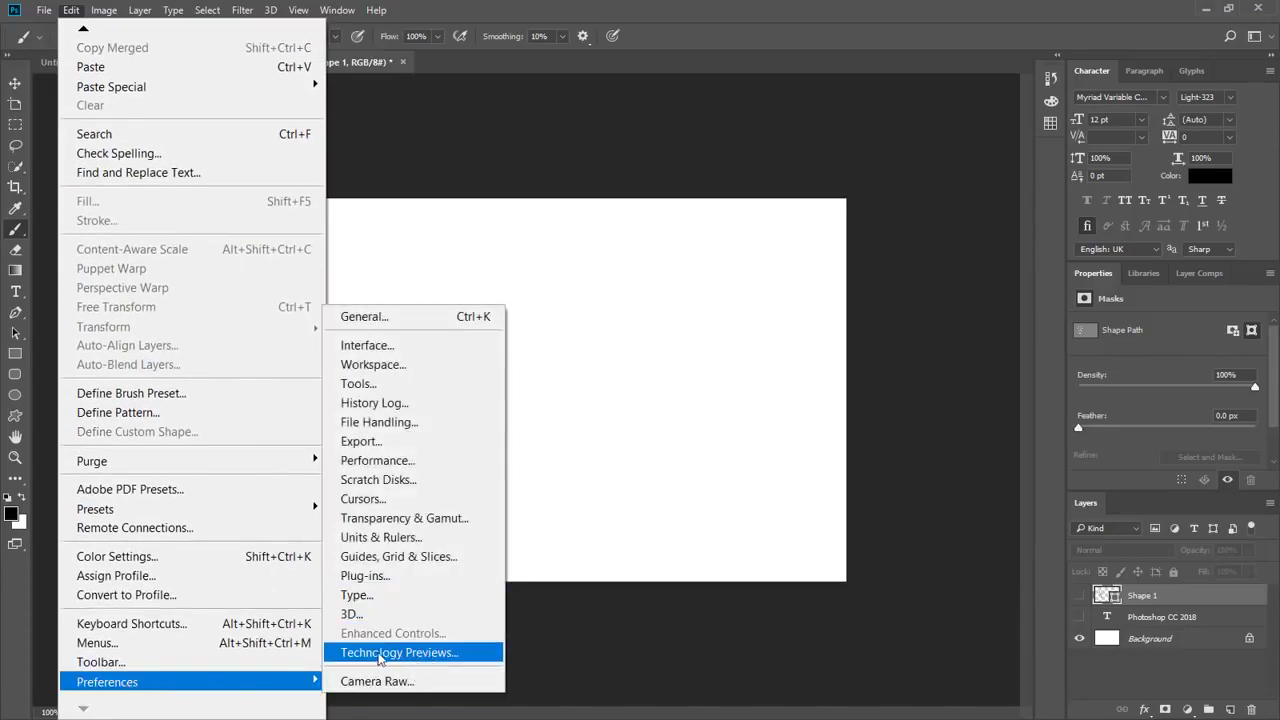
{"action": "key", "text": "Escape"}
{"action": "key", "text": "Escape"}
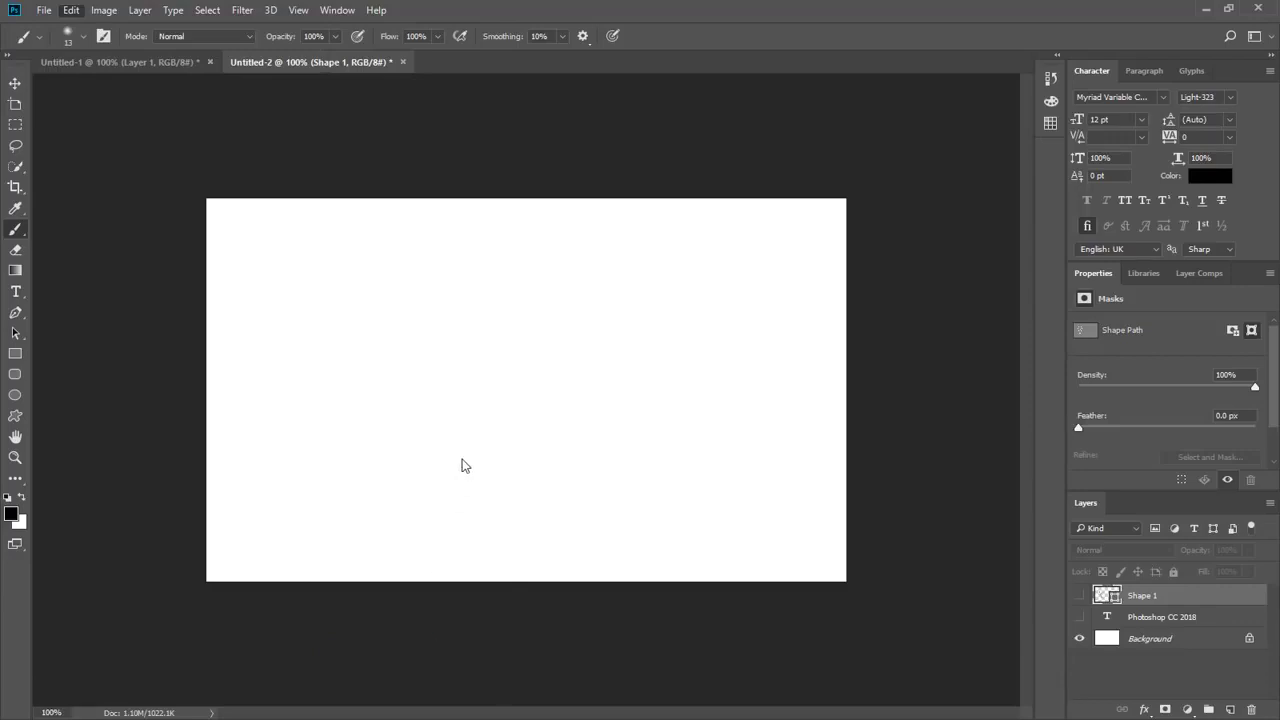
{"action": "key", "text": "i"}
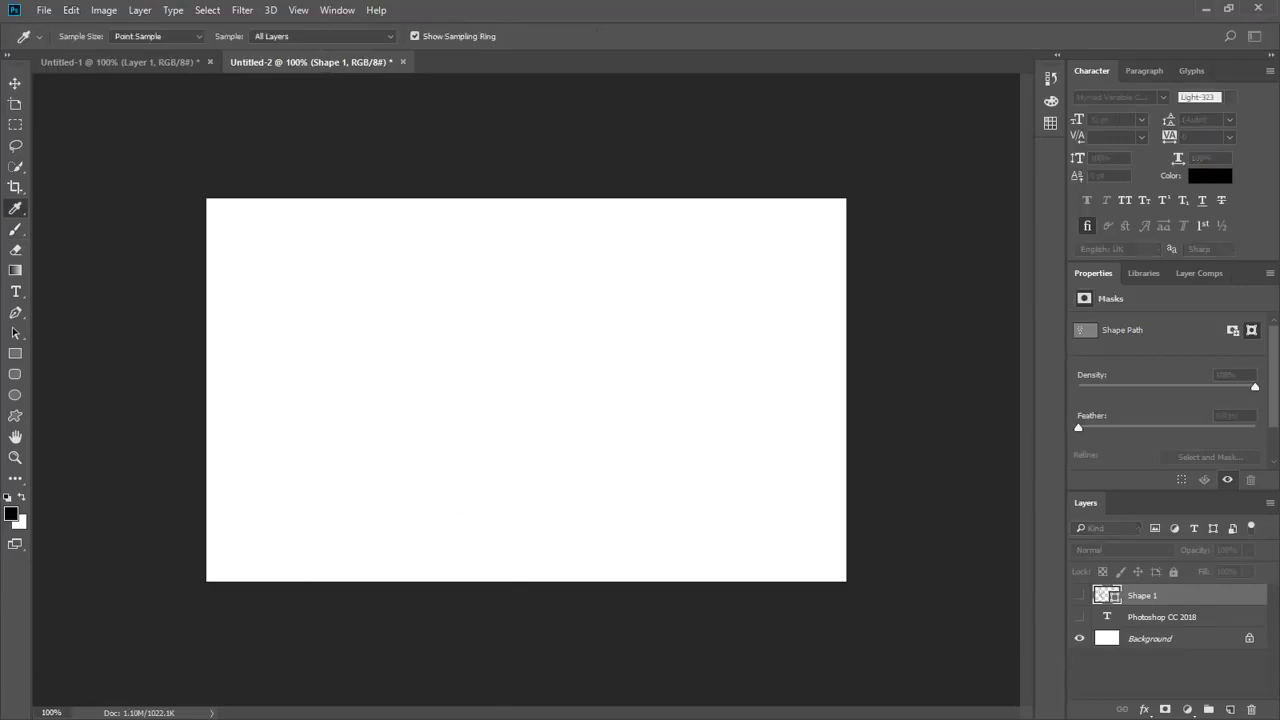
{"action": "key", "text": "ctrl+k"}
{"action": "left_click_drag", "start_coordinate": [209, 157], "coordinate": [660, 155]}
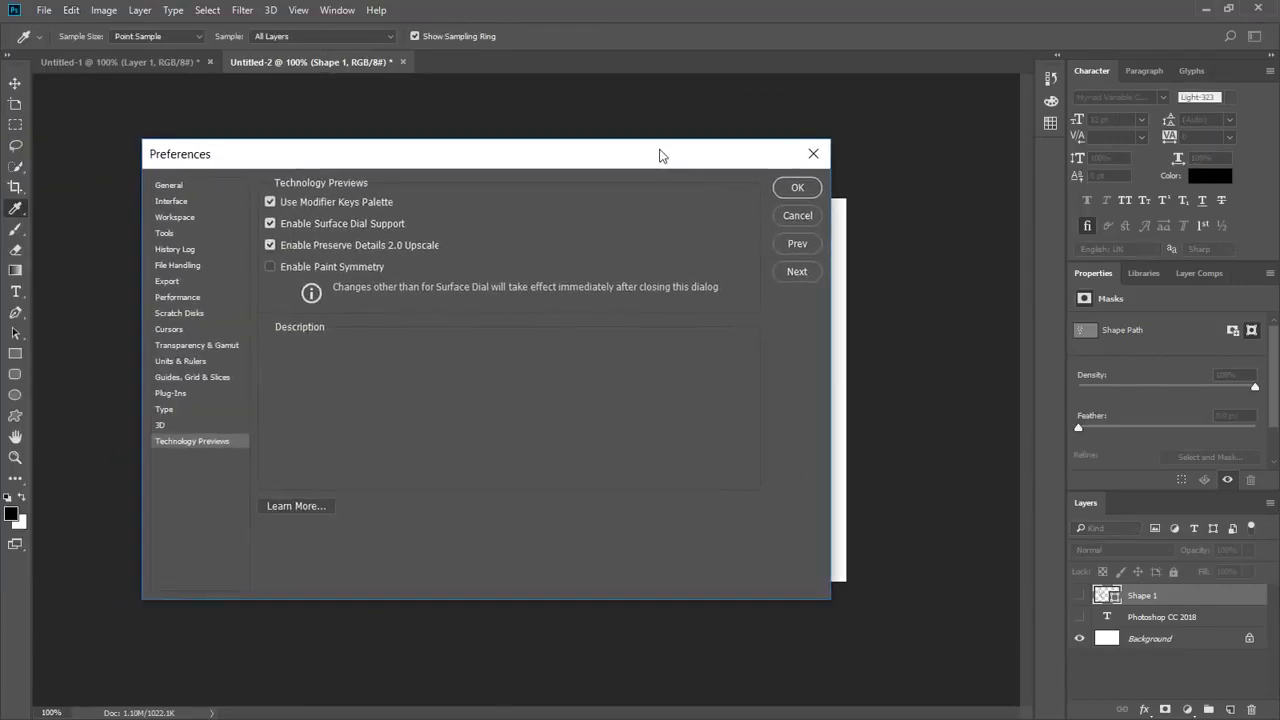
{"action": "mouse_move", "coordinate": [281, 268]}
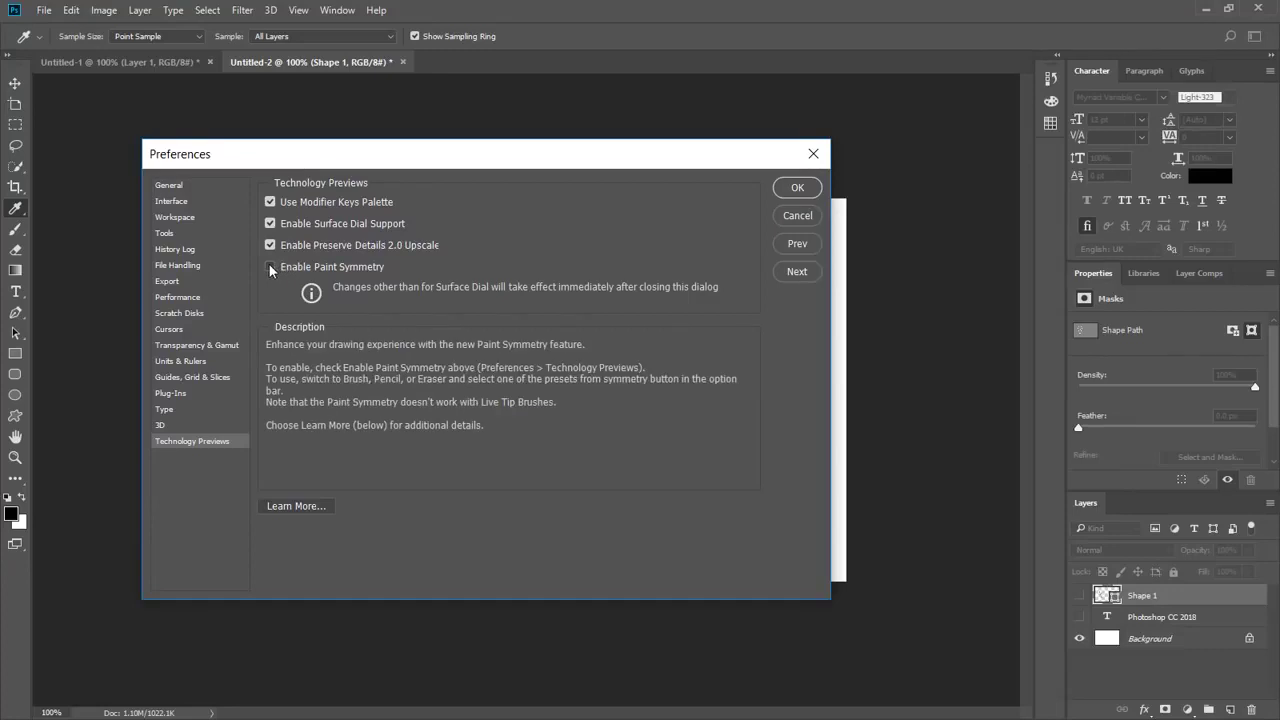
{"action": "left_click", "coordinate": [269, 267]}
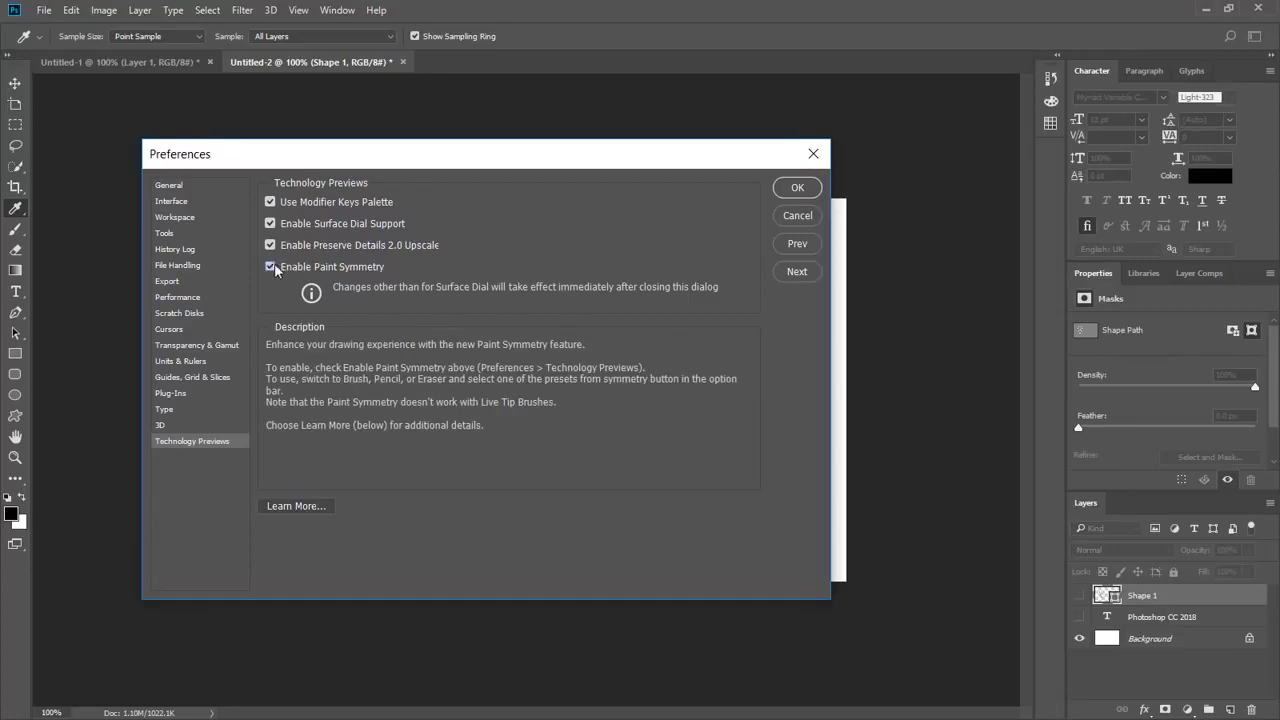
{"action": "left_click", "coordinate": [795, 189]}
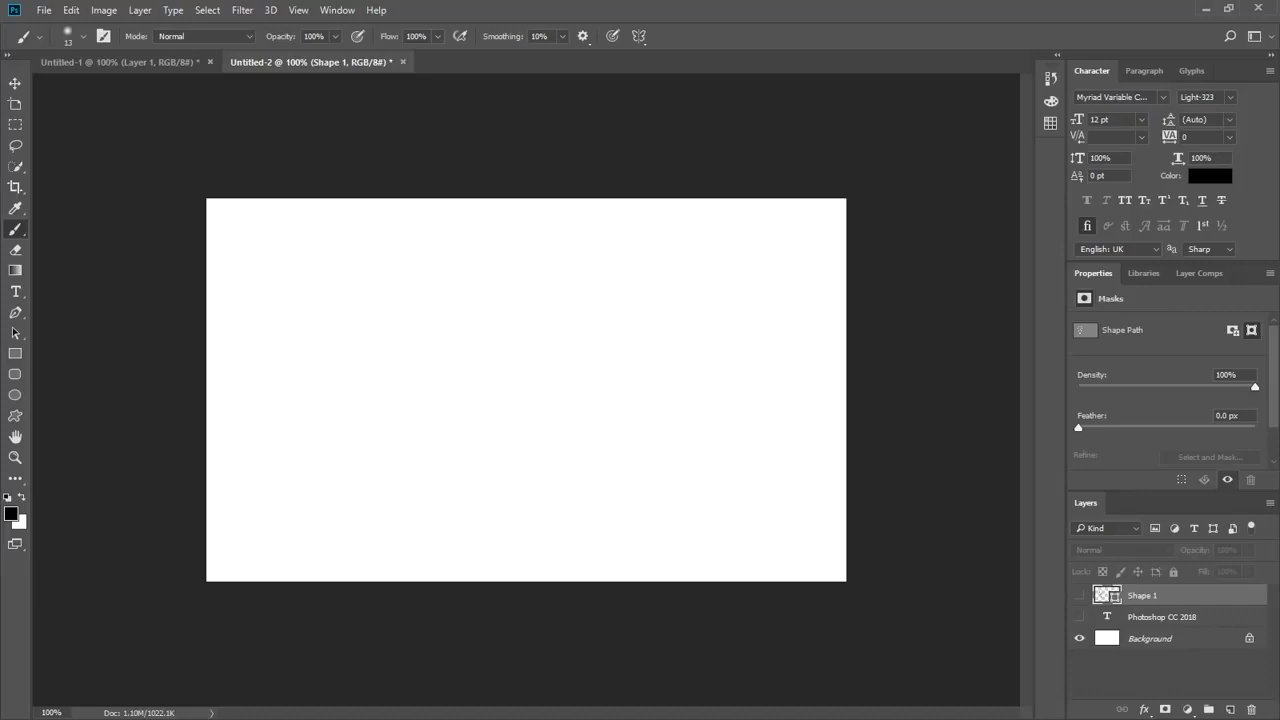
Step: Add a blank layer above Shape 1 and set up a new vertical paint symmetry axis in the middle of the canvas
{"action": "left_click", "coordinate": [1229, 711]}
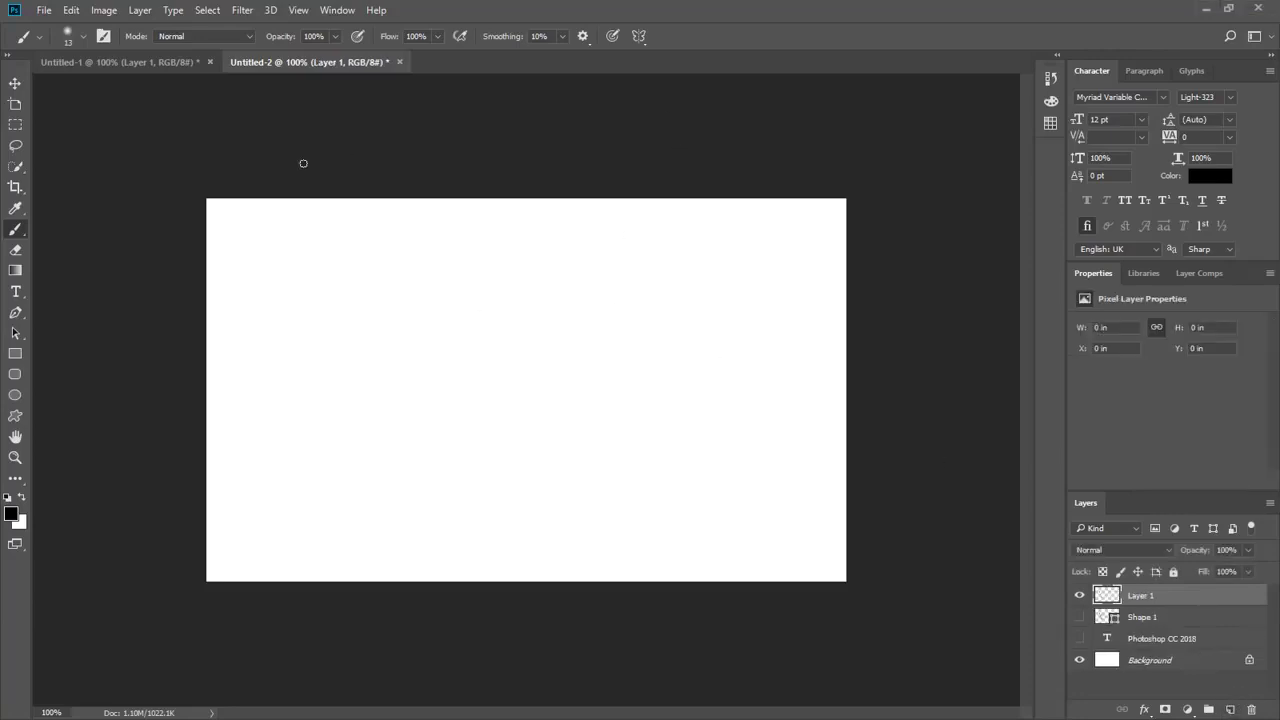
{"action": "left_click", "coordinate": [640, 36]}
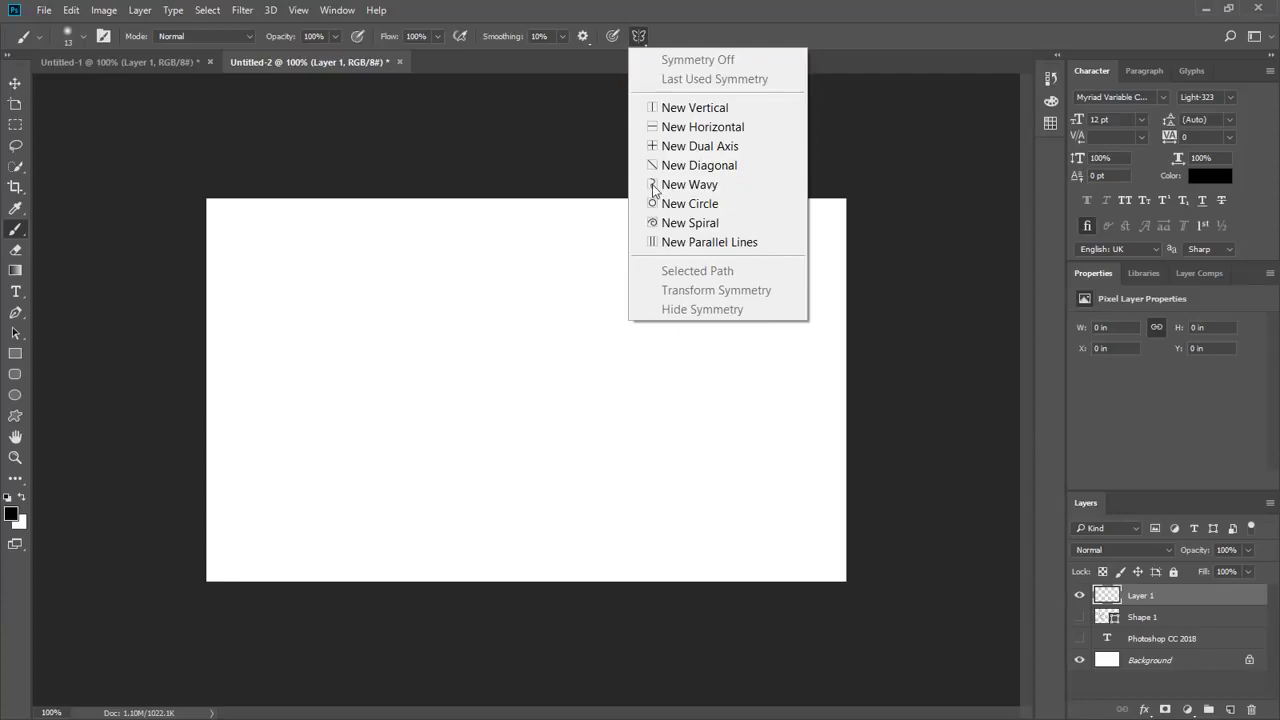
{"action": "left_click", "coordinate": [690, 108]}
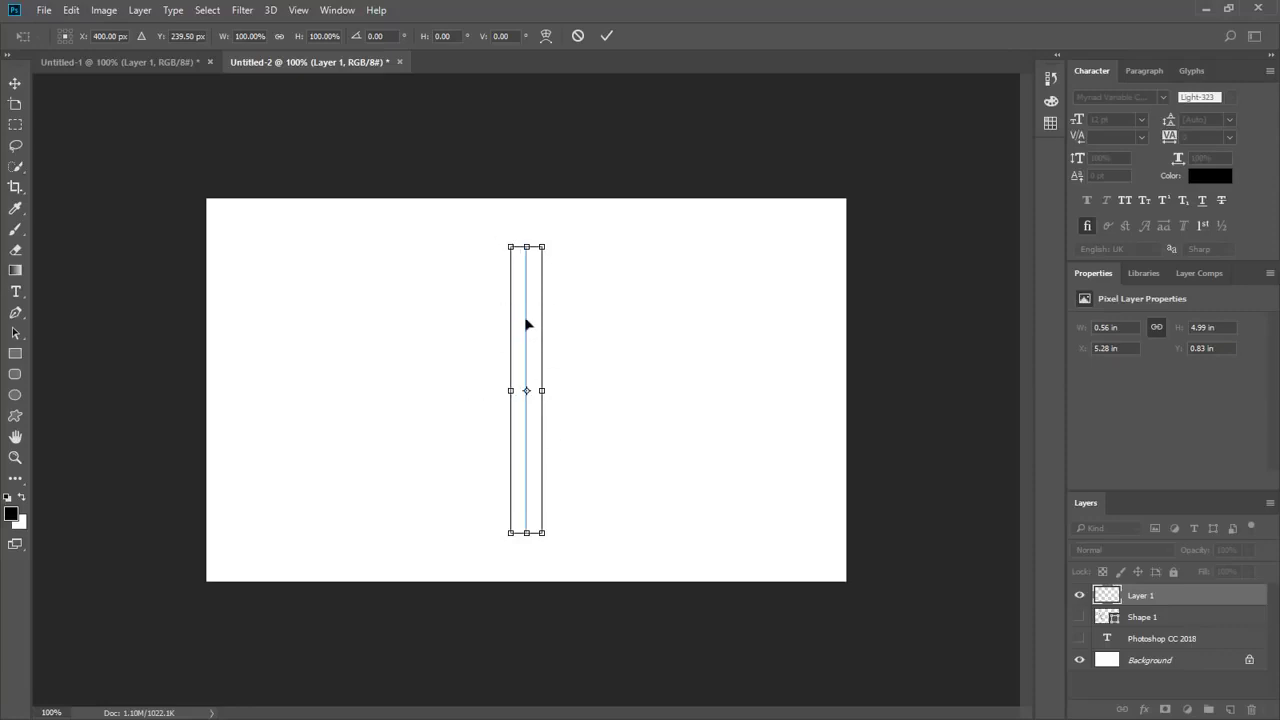
{"action": "left_click", "coordinate": [606, 36]}
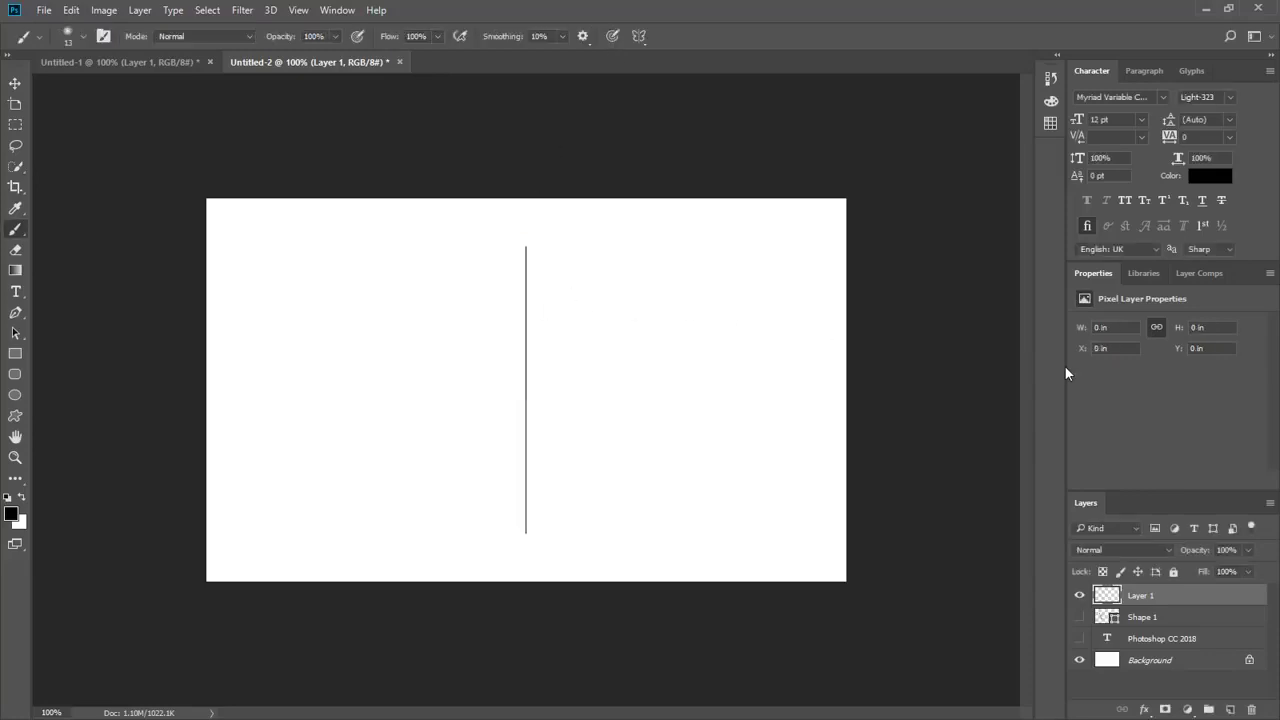
Step: View the brush size and hardness settings without changing them, and add another blank layer above Layer 1
{"action": "left_click", "coordinate": [82, 36]}
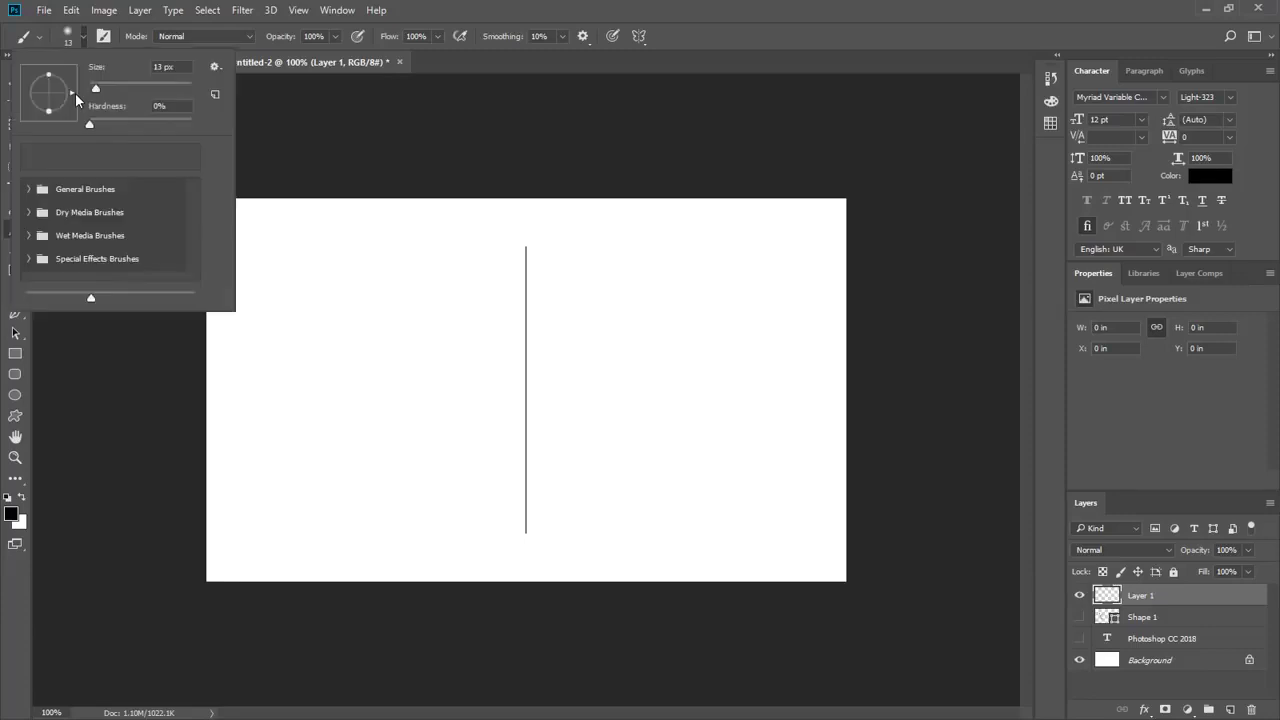
{"action": "left_click", "coordinate": [89, 47]}
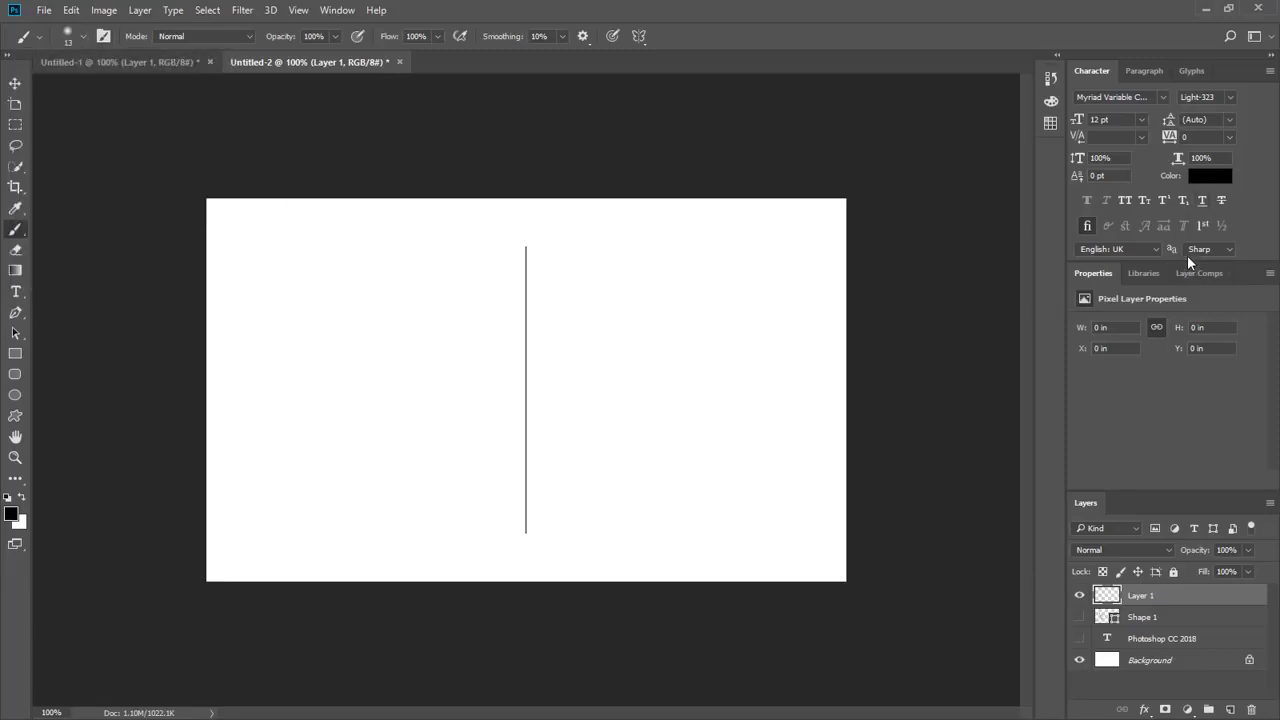
{"action": "left_click", "coordinate": [1230, 709]}
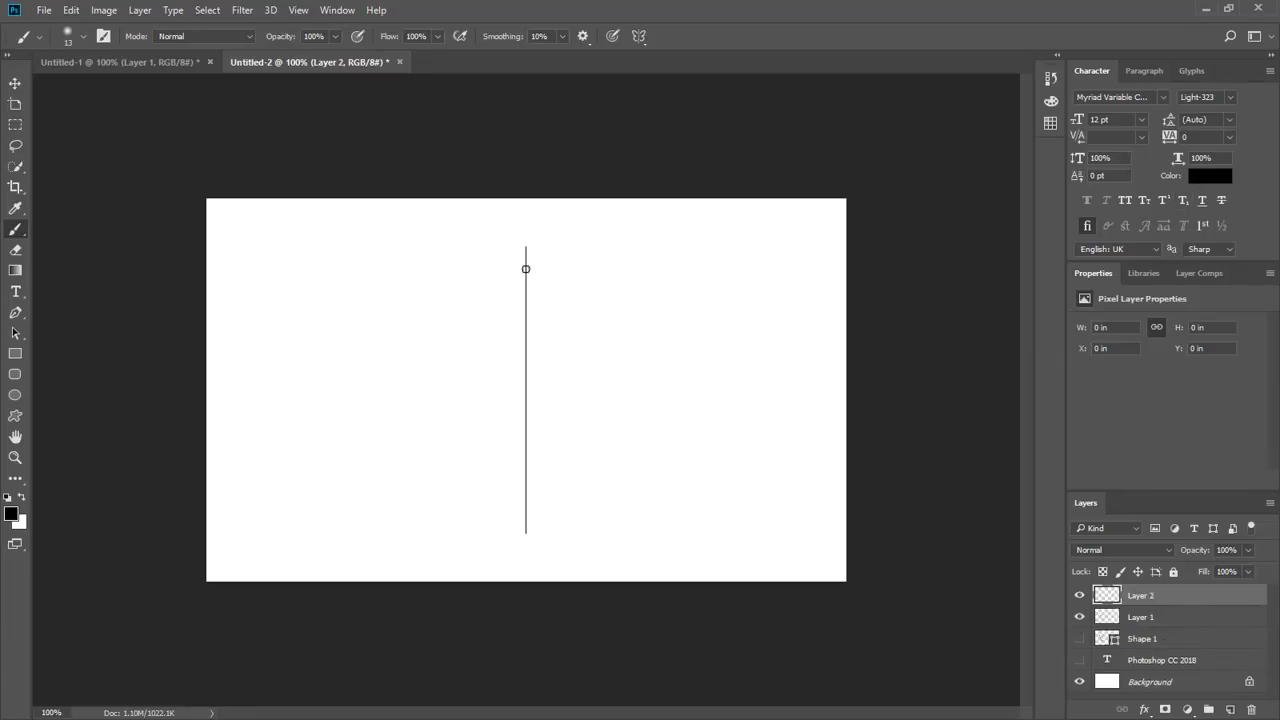
Step: Paint mirrored freehand curves around the vertical symmetry axis on Layer 2 with a 10 px brush, and clear the painted strokes
{"action": "key", "text": "bracketleft"}
{"action": "mouse_move", "coordinate": [553, 270]}
{"action": "left_mouse_down"}
{"action": "mouse_move", "coordinate": [531, 316]}
{"action": "mouse_move", "coordinate": [607, 386]}
{"action": "mouse_move", "coordinate": [612, 421]}
{"action": "mouse_move", "coordinate": [577, 439]}
{"action": "mouse_move", "coordinate": [581, 404]}
{"action": "mouse_move", "coordinate": [588, 416]}
{"action": "mouse_move", "coordinate": [559, 412]}
{"action": "mouse_move", "coordinate": [563, 394]}
{"action": "mouse_move", "coordinate": [575, 388]}
{"action": "mouse_move", "coordinate": [543, 418]}
{"action": "mouse_move", "coordinate": [554, 437]}
{"action": "mouse_move", "coordinate": [519, 477]}
{"action": "mouse_move", "coordinate": [532, 371]}
{"action": "mouse_move", "coordinate": [437, 323]}
{"action": "mouse_move", "coordinate": [430, 297]}
{"action": "mouse_move", "coordinate": [467, 239]}
{"action": "left_mouse_up"}
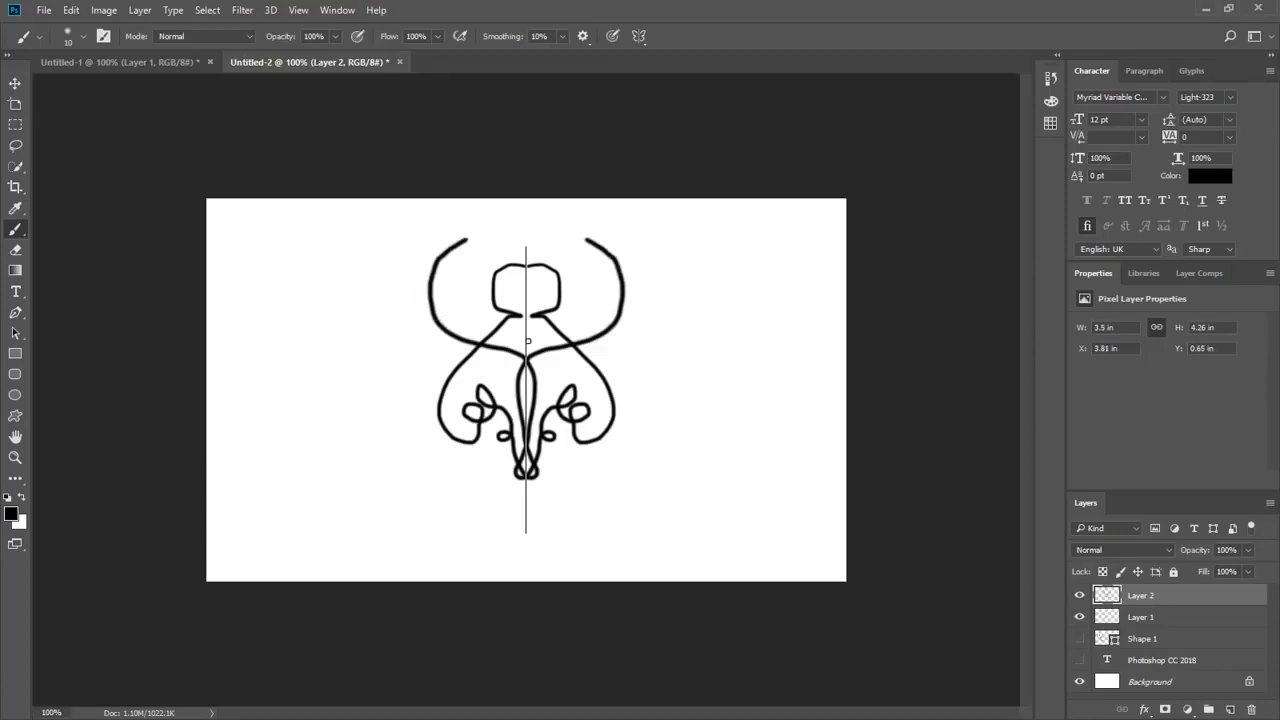
{"action": "left_click", "coordinate": [405, 296], "text": "shift"}
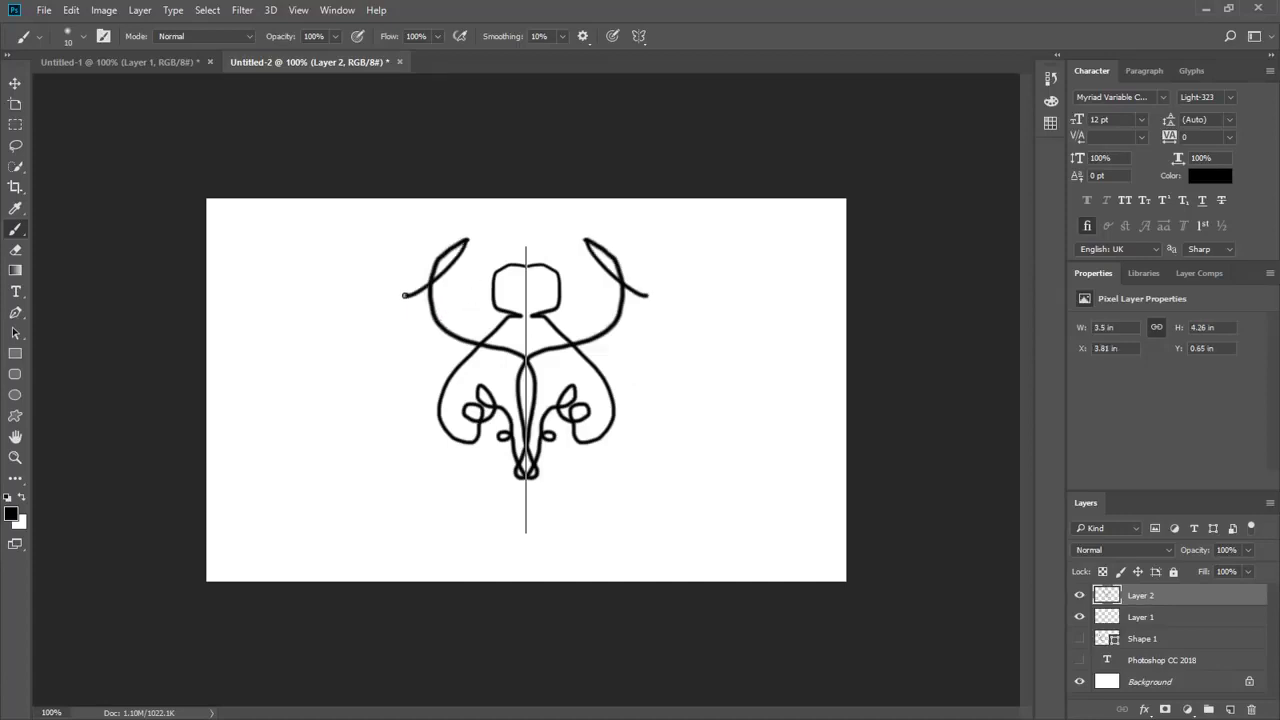
{"action": "mouse_move", "coordinate": [433, 346]}
{"action": "left_mouse_down"}
{"action": "mouse_move", "coordinate": [454, 319]}
{"action": "mouse_move", "coordinate": [468, 326]}
{"action": "mouse_move", "coordinate": [464, 346]}
{"action": "left_mouse_up"}
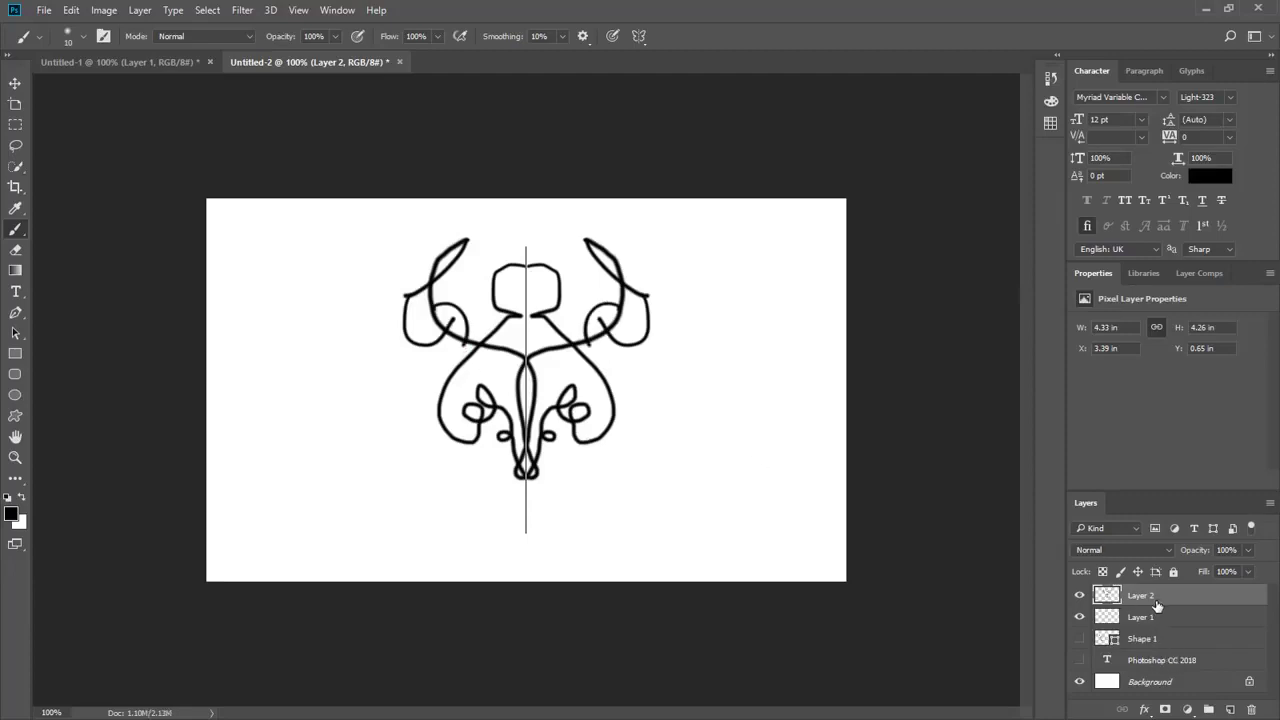
{"action": "key", "text": "ctrl+a"}
{"action": "key", "text": "Delete"}
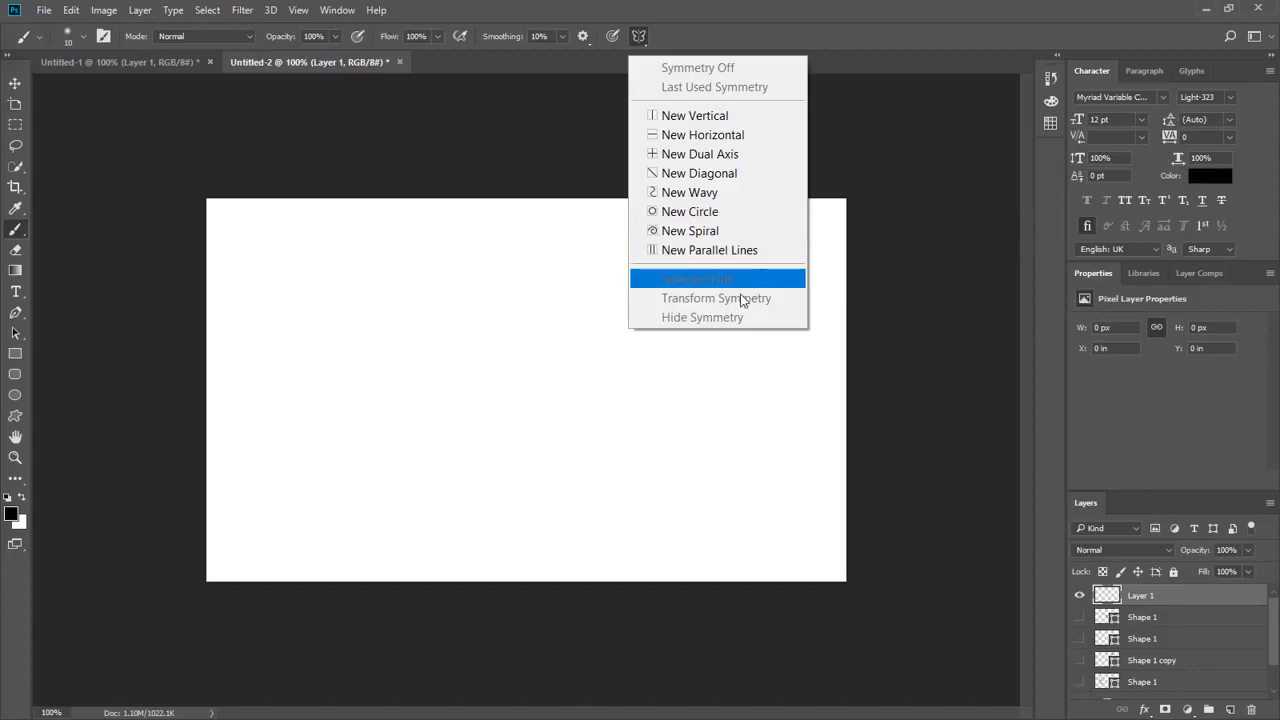
Step: Add a wavy paint symmetry axis, widen it to about 295%, and rotate it clockwise to run diagonally across the canvas
{"action": "left_click", "coordinate": [668, 195]}
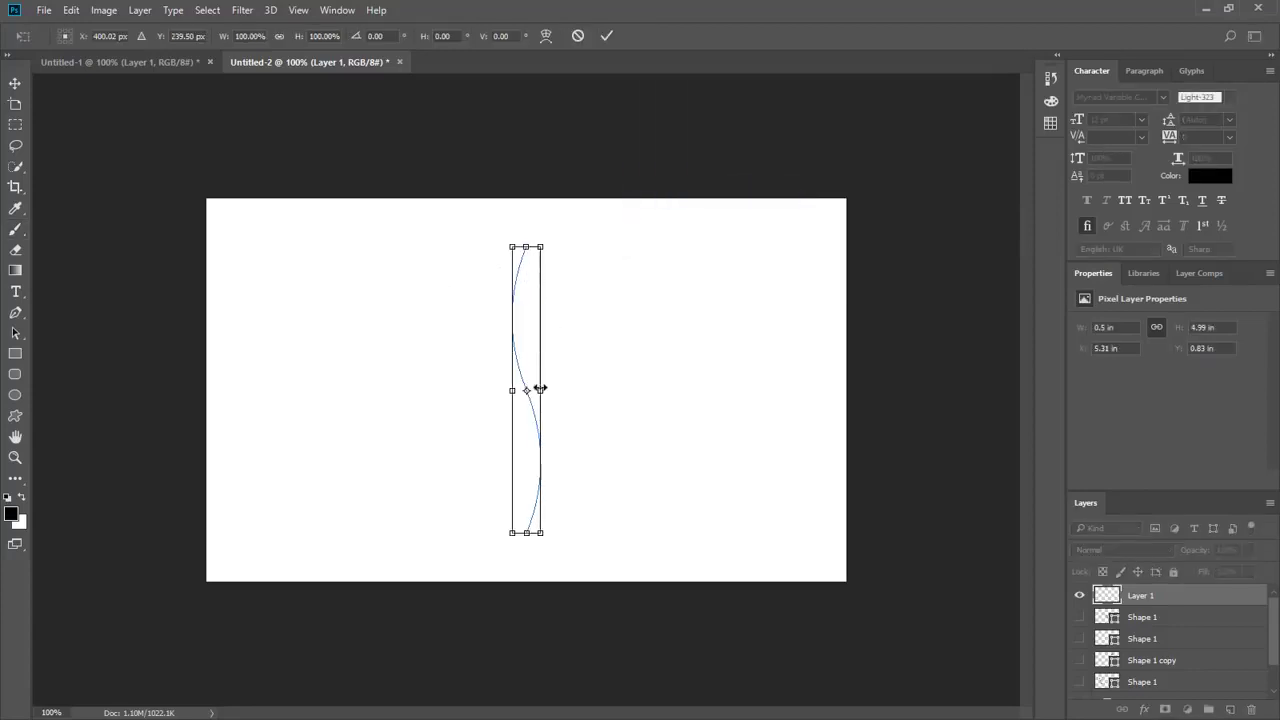
{"action": "mouse_move", "coordinate": [540, 388]}
{"action": "left_mouse_down"}
{"action": "mouse_move", "coordinate": [588, 394]}
{"action": "mouse_move", "coordinate": [611, 348]}
{"action": "left_mouse_up"}
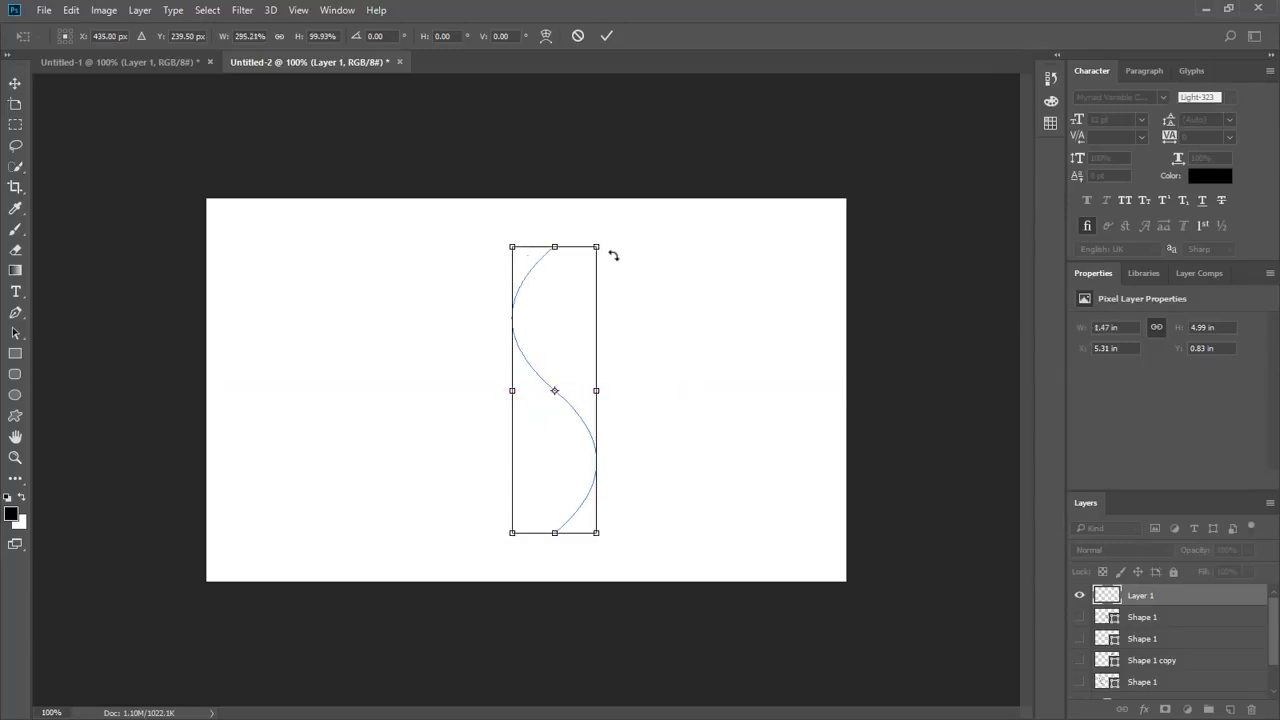
{"action": "left_click_drag", "start_coordinate": [626, 300], "coordinate": [640, 379]}
{"action": "left_click", "coordinate": [606, 36]}
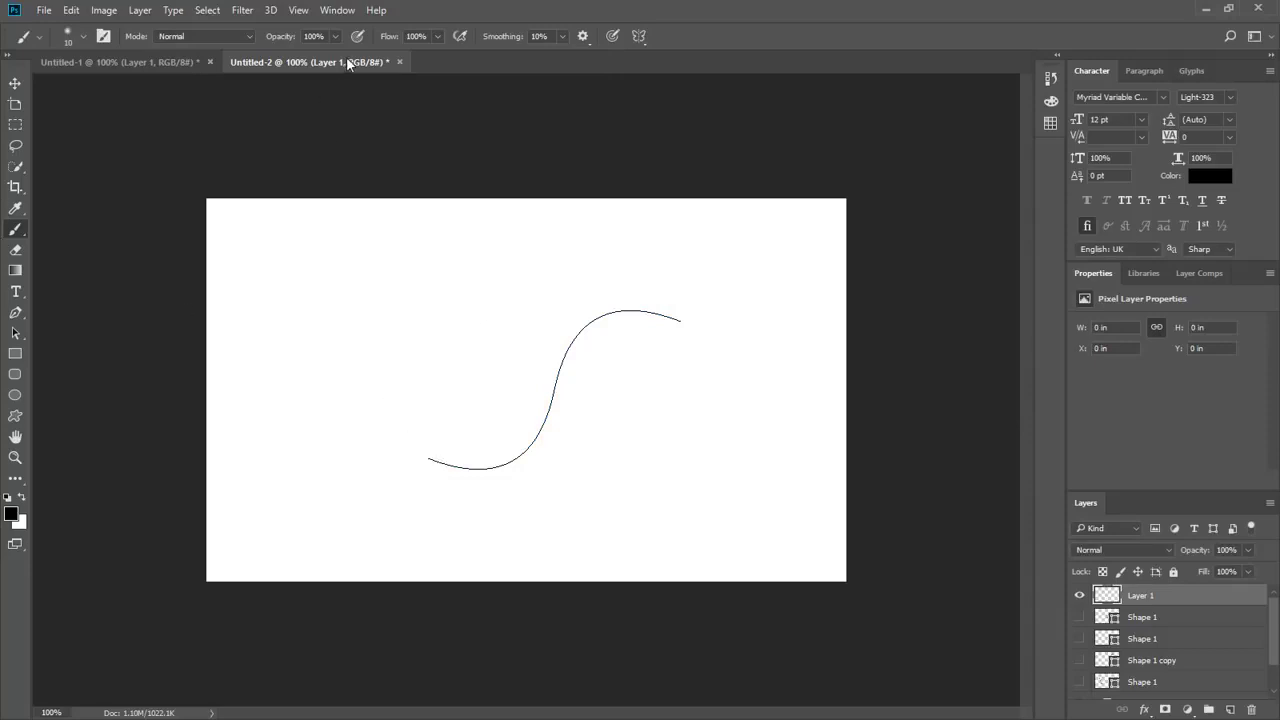
Step: Open the Color panel and paint mirrored freehand strokes along the wavy symmetry axis on Layer 1 with the 10 px black brush
{"action": "left_click", "coordinate": [75, 42]}
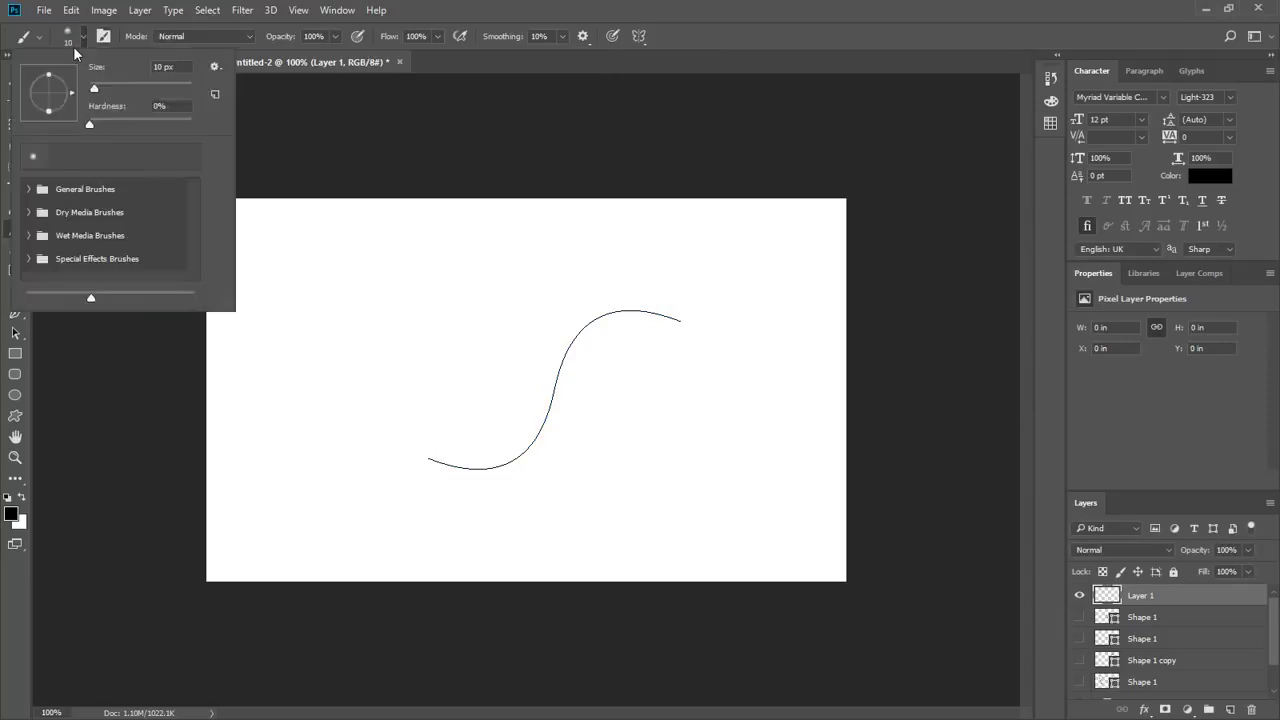
{"action": "left_click", "coordinate": [37, 38]}
{"action": "left_click", "coordinate": [39, 38]}
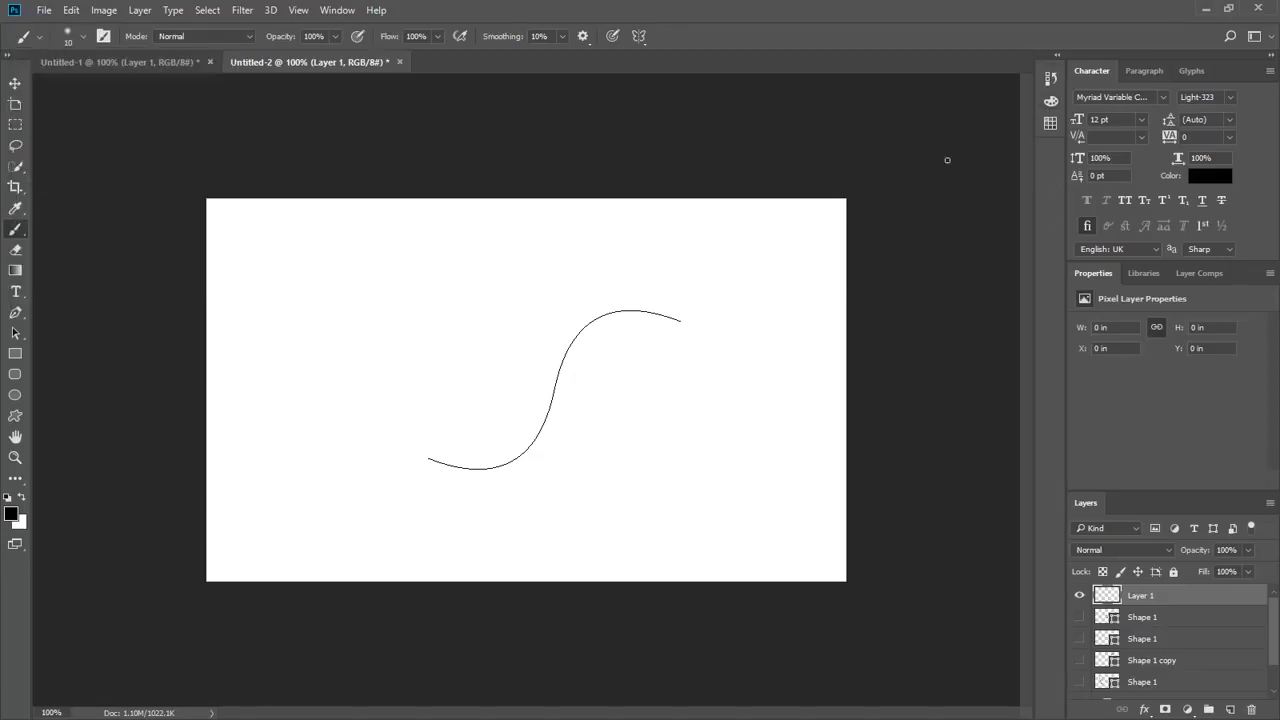
{"action": "left_click", "coordinate": [1050, 102]}
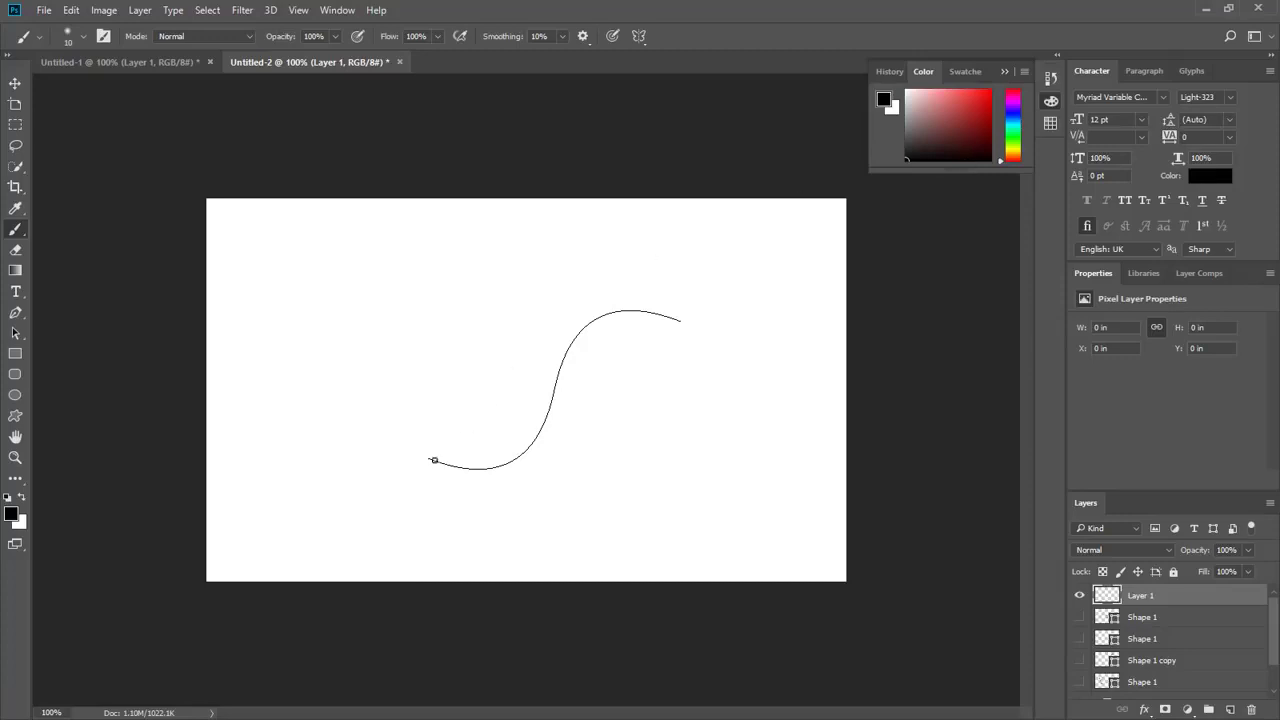
{"action": "mouse_move", "coordinate": [434, 460]}
{"action": "left_mouse_down"}
{"action": "mouse_move", "coordinate": [480, 449]}
{"action": "mouse_move", "coordinate": [486, 383]}
{"action": "mouse_move", "coordinate": [530, 445]}
{"action": "mouse_move", "coordinate": [543, 371]}
{"action": "mouse_move", "coordinate": [592, 366]}
{"action": "left_mouse_up"}
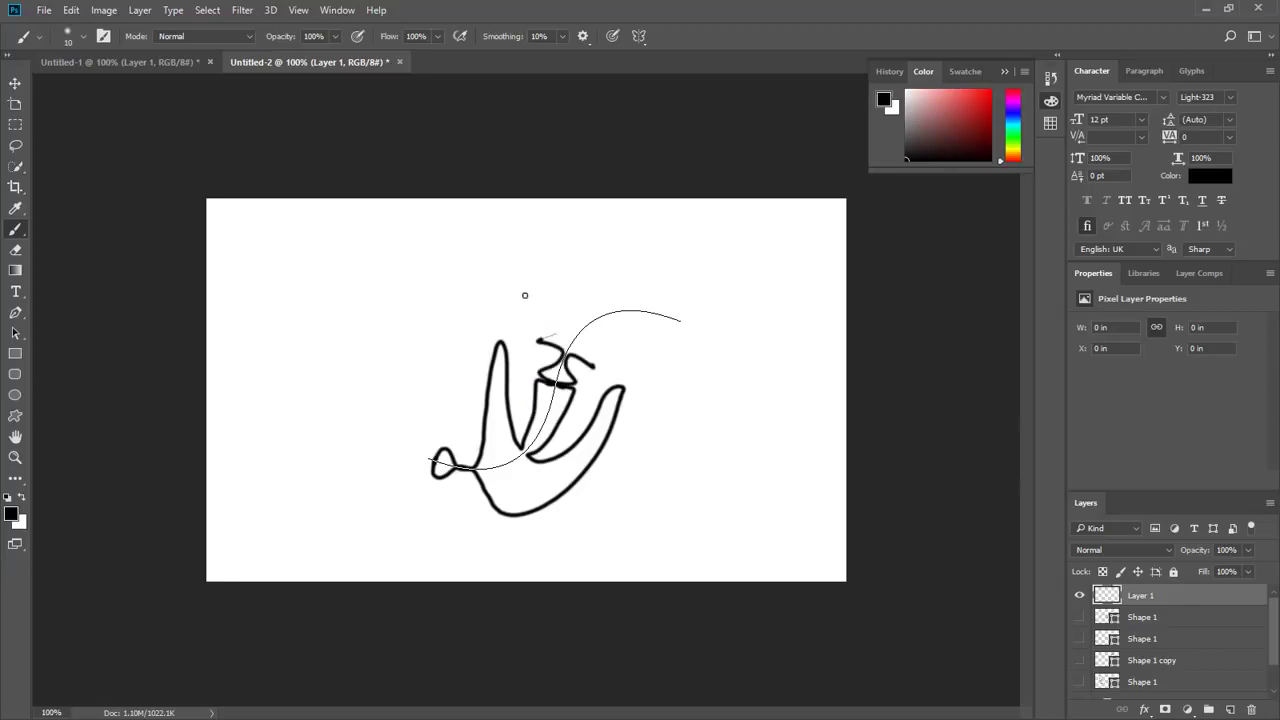
{"action": "mouse_move", "coordinate": [525, 295]}
{"action": "left_mouse_down"}
{"action": "mouse_move", "coordinate": [625, 294]}
{"action": "mouse_move", "coordinate": [590, 274]}
{"action": "mouse_move", "coordinate": [638, 255]}
{"action": "mouse_move", "coordinate": [707, 355]}
{"action": "mouse_move", "coordinate": [740, 305]}
{"action": "mouse_move", "coordinate": [746, 245]}
{"action": "left_mouse_up"}
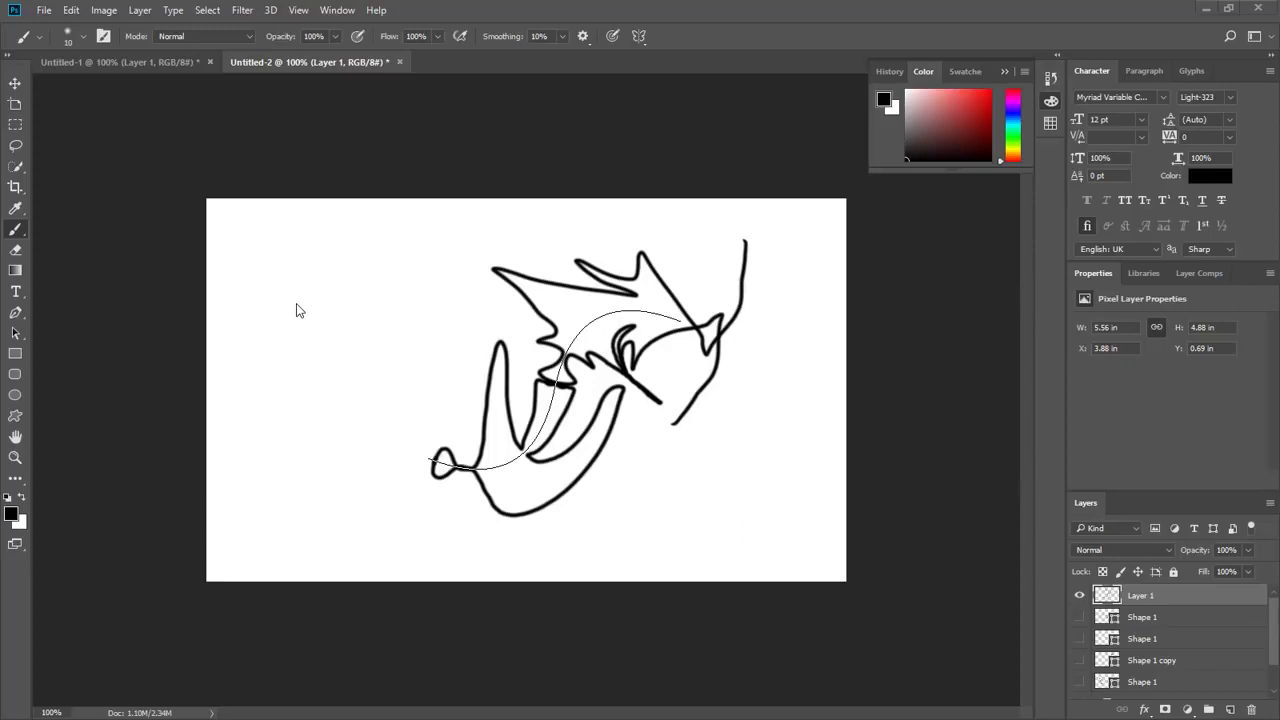
Step: Switch to the Untitled-1 document and choose the Sharpen Tool from the extra tools
{"action": "left_click", "coordinate": [144, 63]}
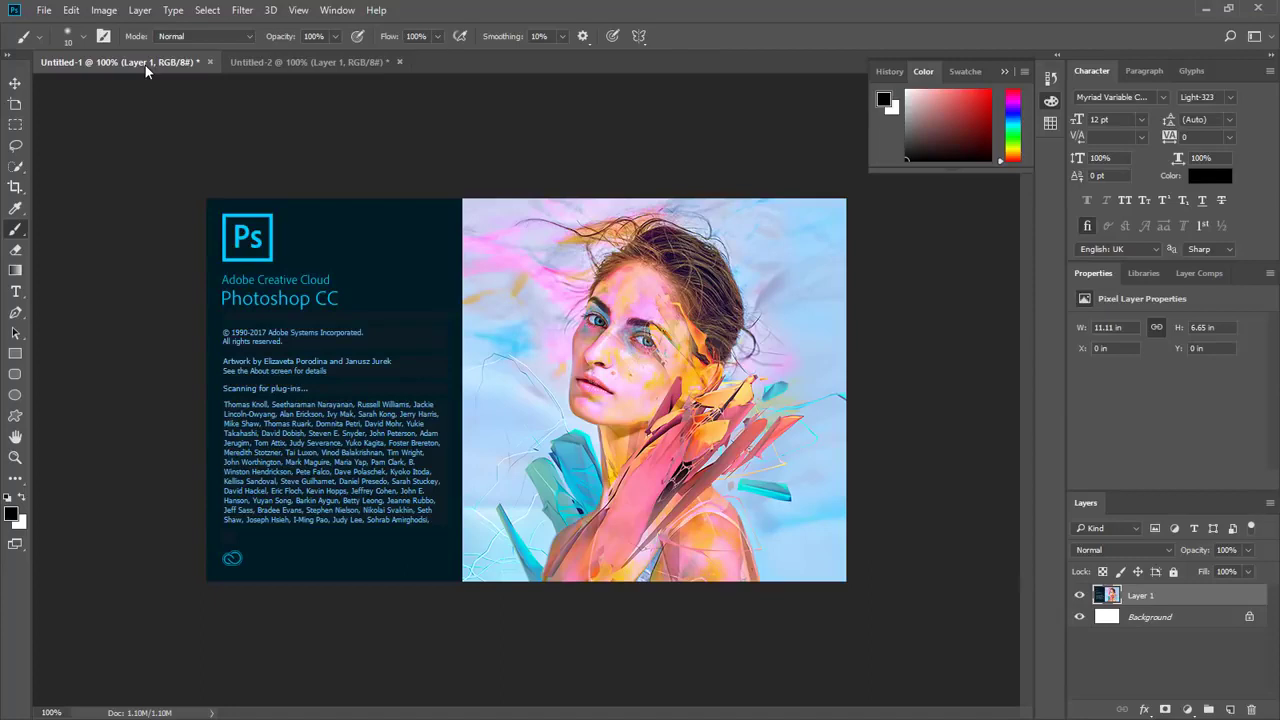
{"action": "left_click", "coordinate": [18, 485]}
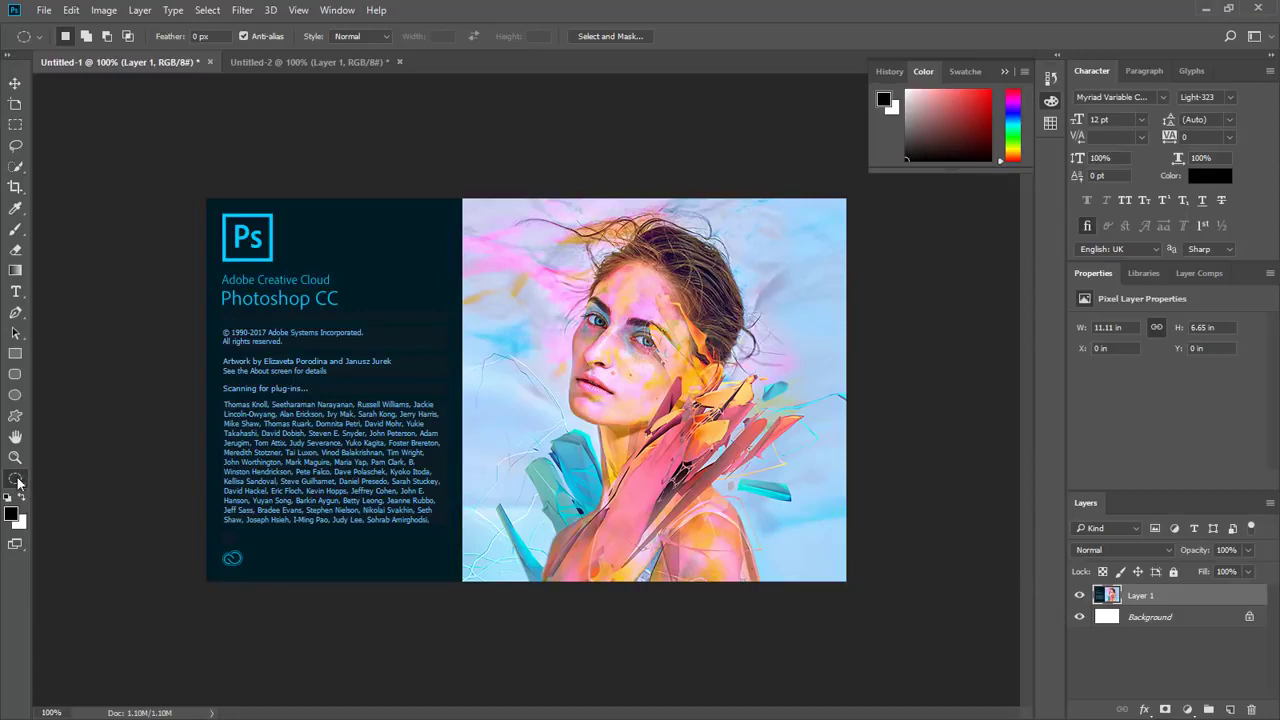
{"action": "left_click", "coordinate": [18, 485]}
{"action": "left_click", "coordinate": [70, 490]}
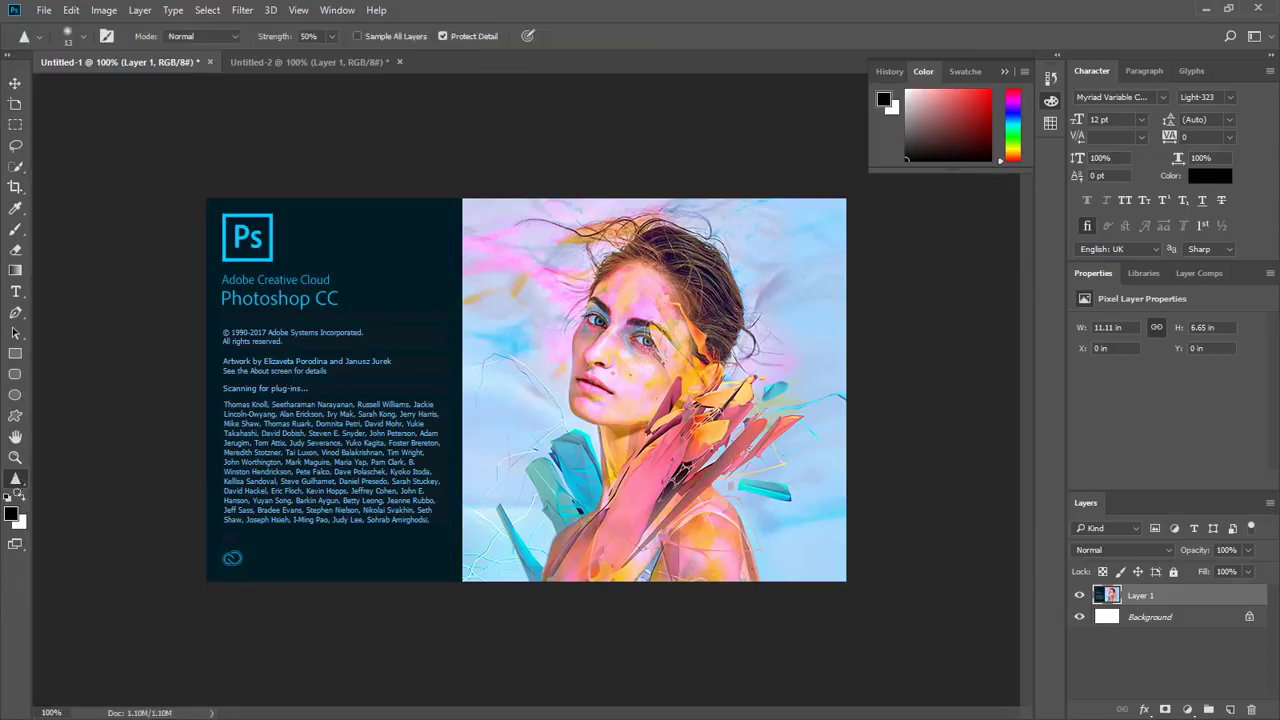
Step: View the toolbar customization settings with the main and extra tool lists, and close them without making changes
{"action": "left_click", "coordinate": [18, 485]}
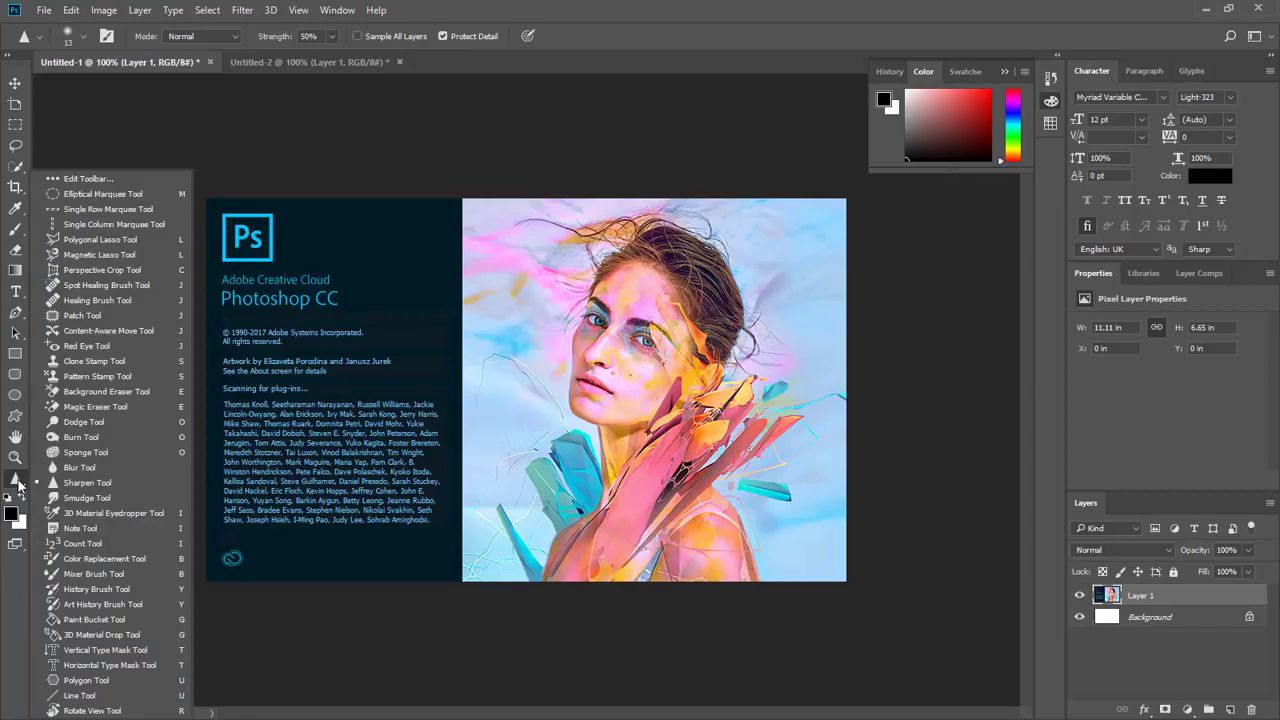
{"action": "left_click", "coordinate": [102, 180]}
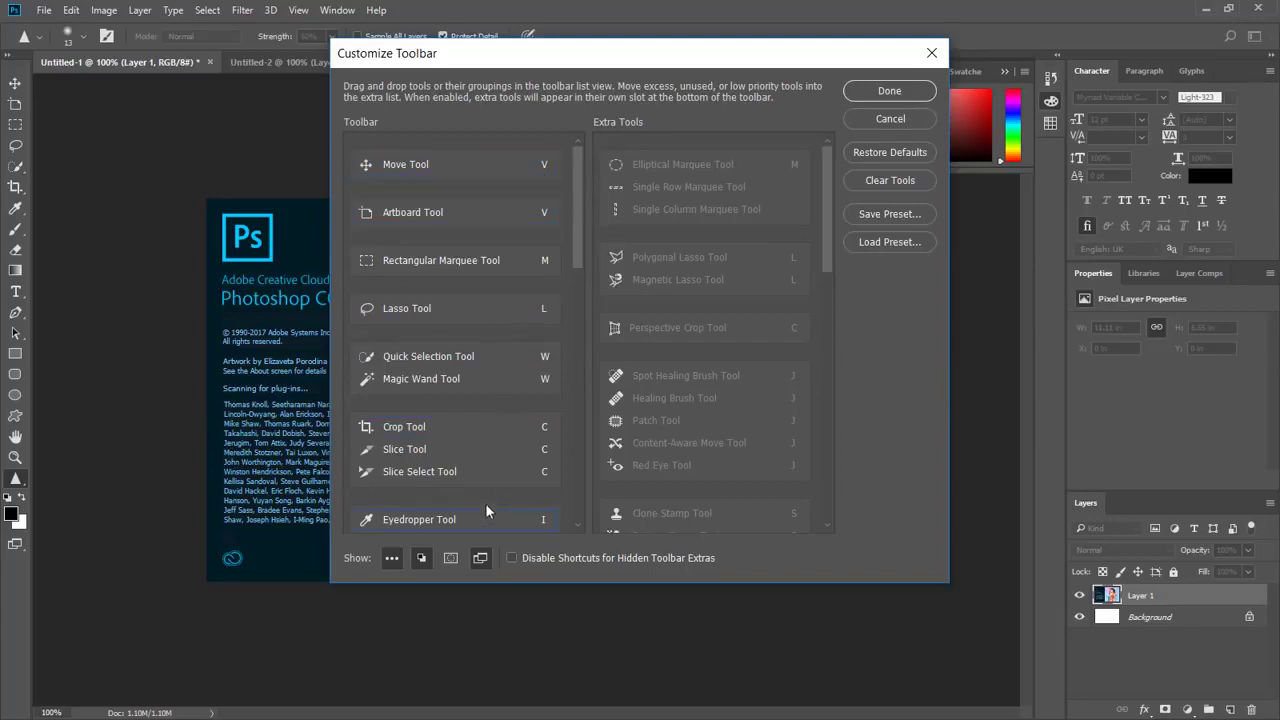
{"action": "left_click", "coordinate": [880, 94]}
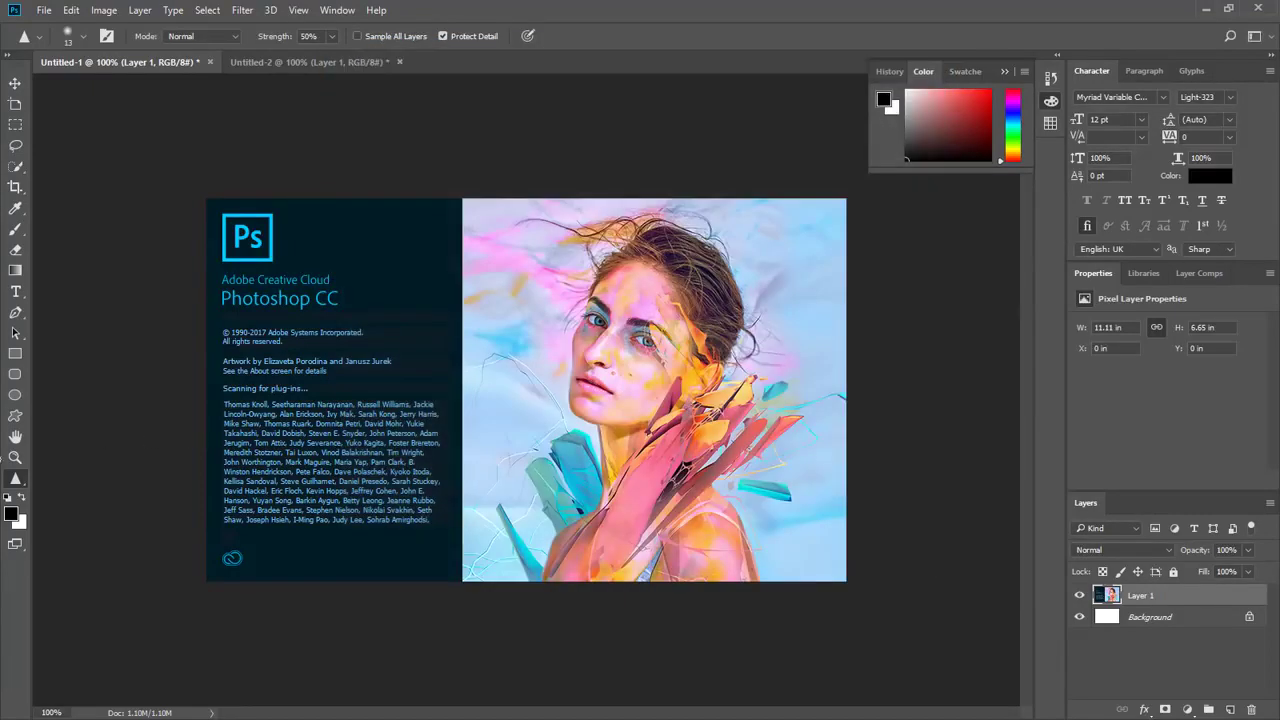
Step: Draw a circular selection on the dark text area beside the portrait with the Elliptical Marquee Tool, and view the extra tools list
{"action": "right_click", "coordinate": [18, 488]}
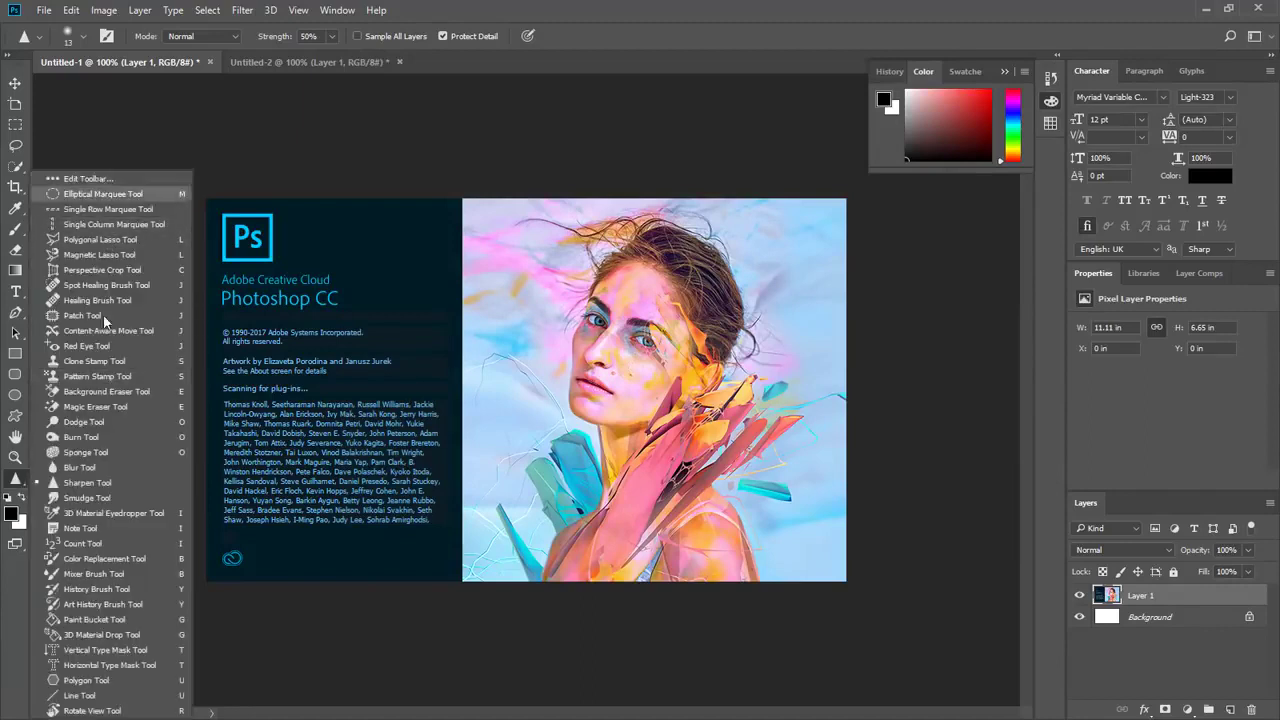
{"action": "left_click", "coordinate": [129, 193]}
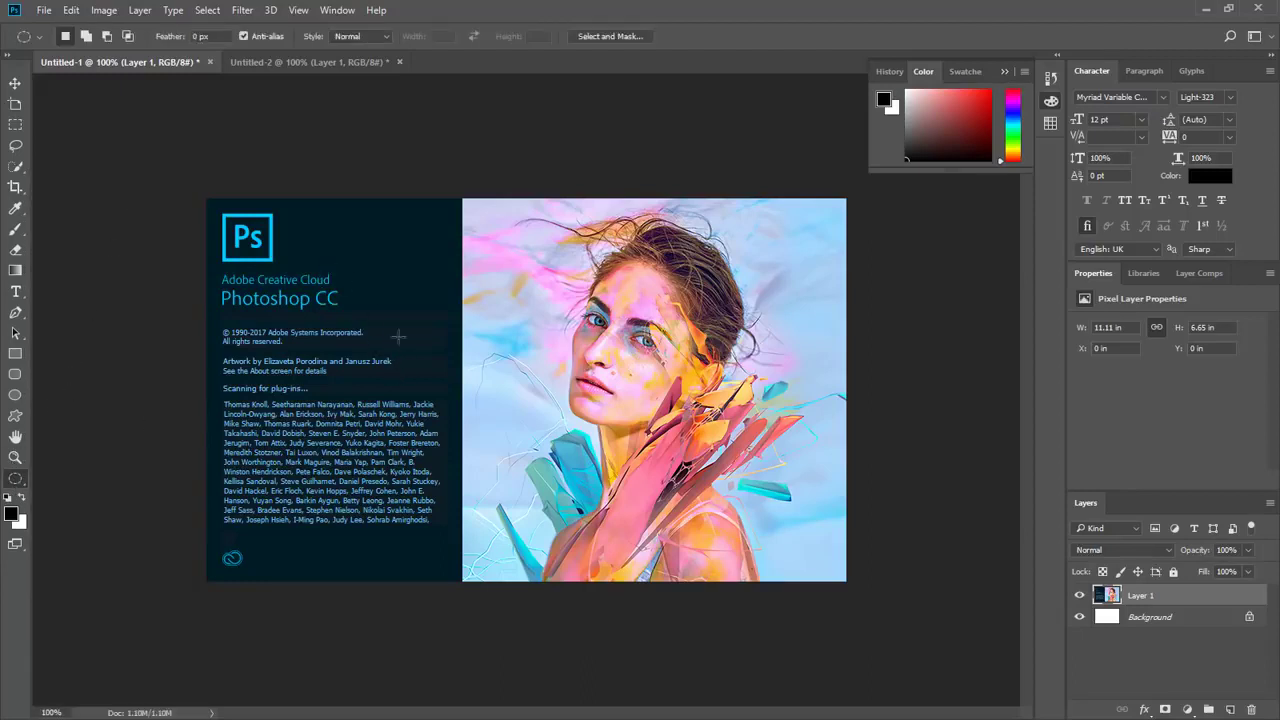
{"action": "left_click_drag", "start_coordinate": [399, 337], "coordinate": [466, 405]}
{"action": "left_click", "coordinate": [18, 481]}
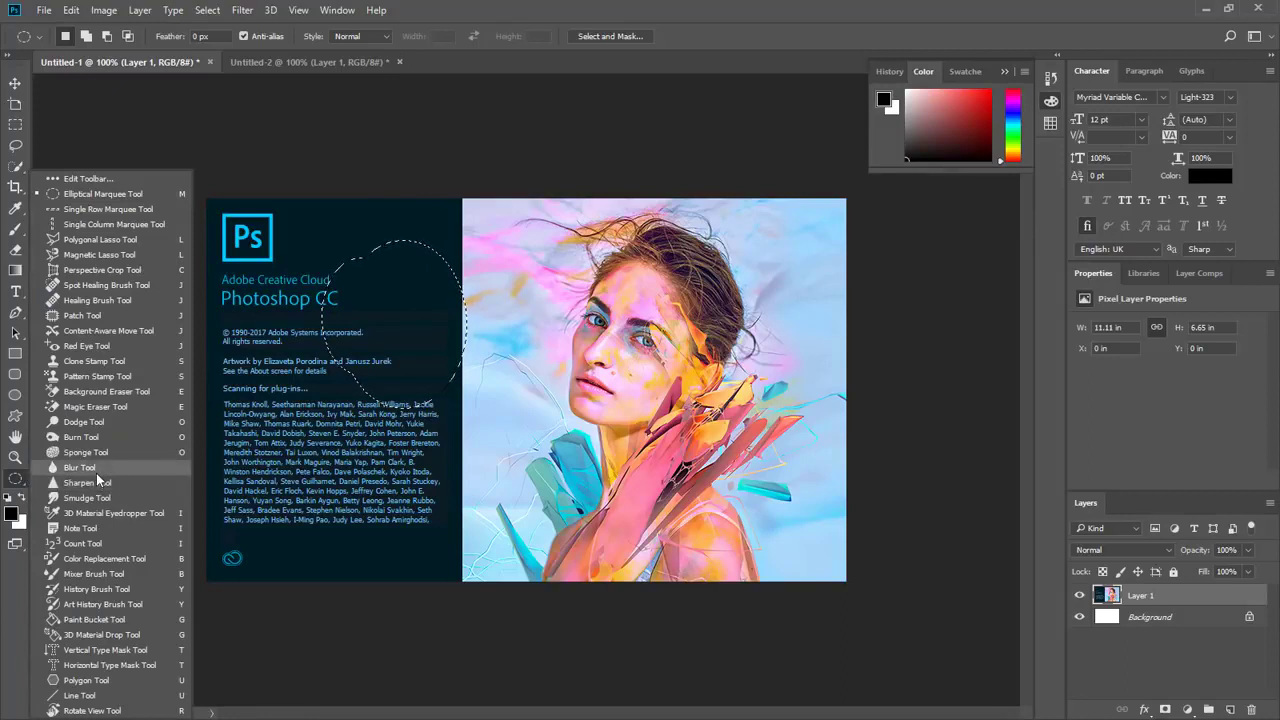
{"action": "left_click", "coordinate": [17, 485]}
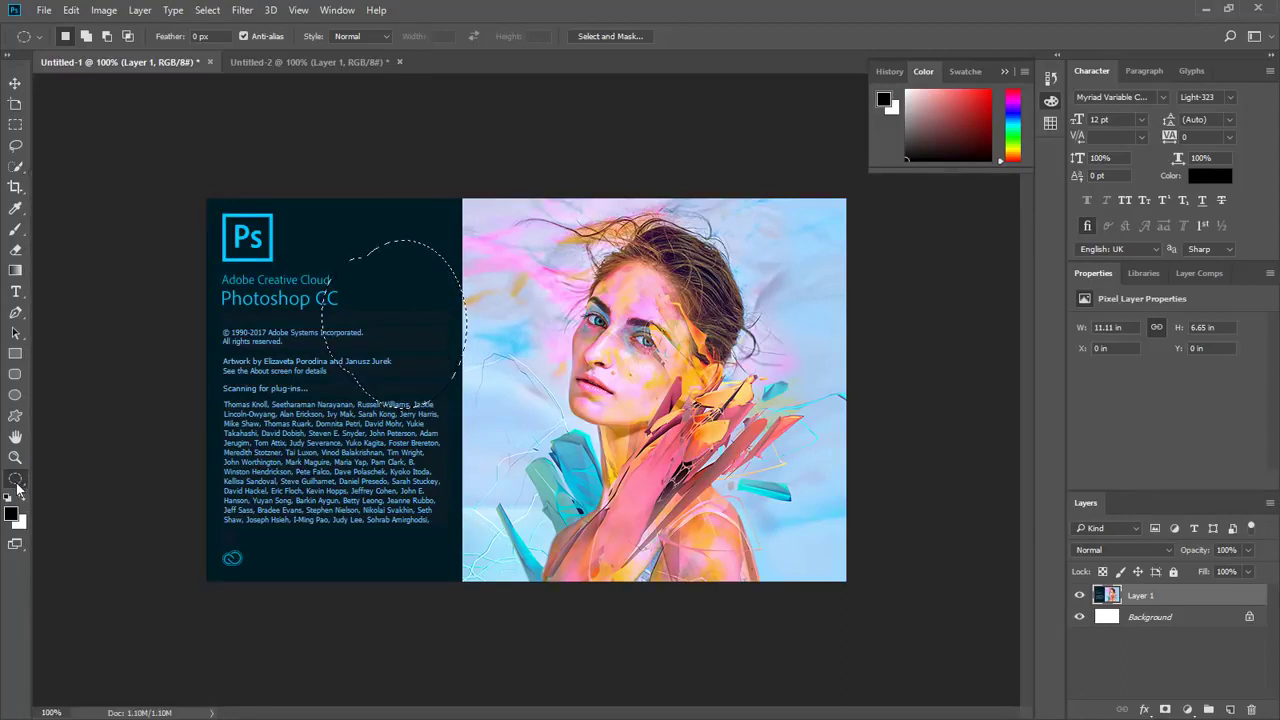